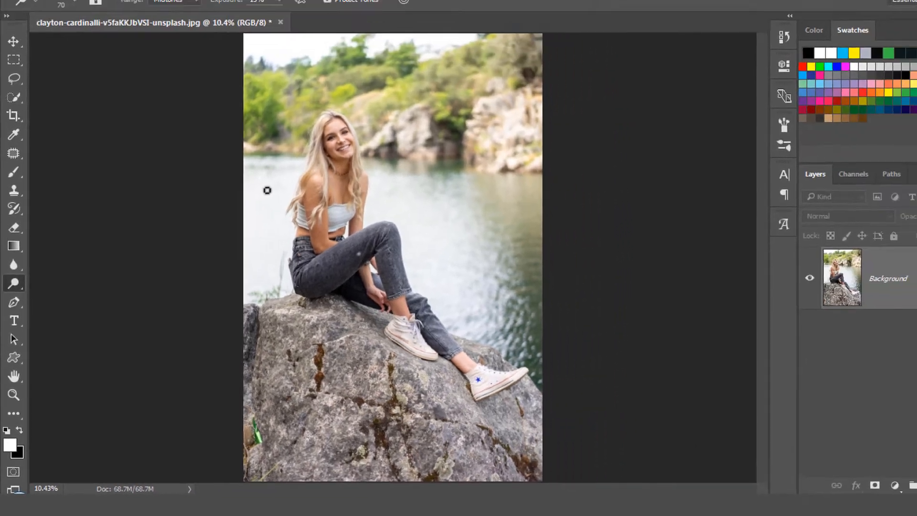
Step: Add a Curves adjustment layer above the Background and raise the RGB curve slightly above its midpoint to brighten the photo
key(v)
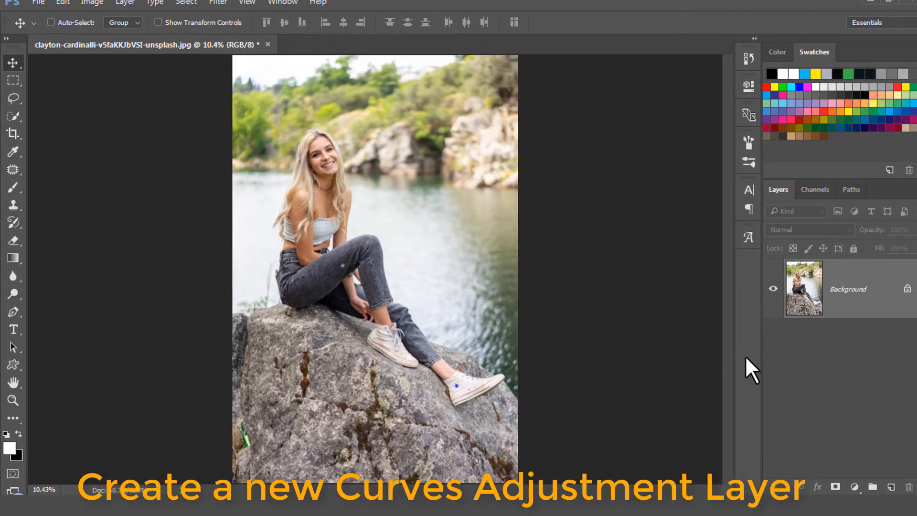
click(862, 488)
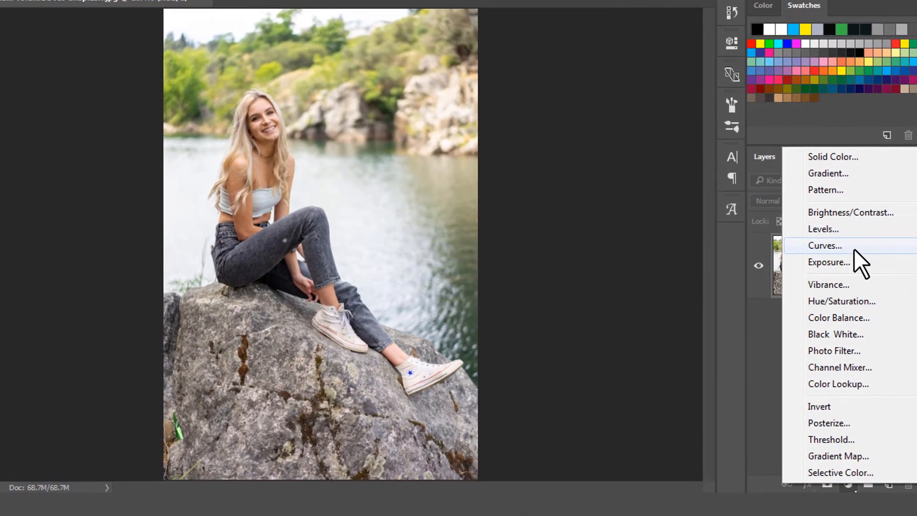
click(856, 251)
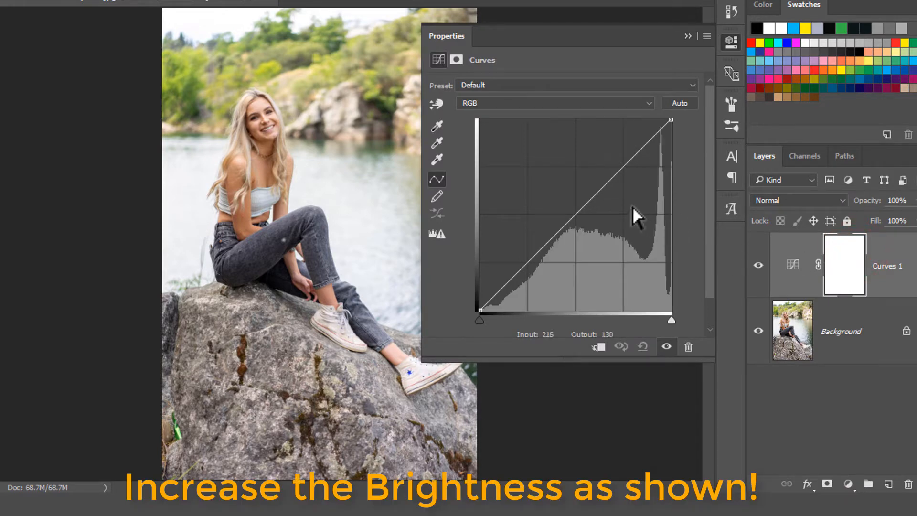
drag(595, 195, 587, 186)
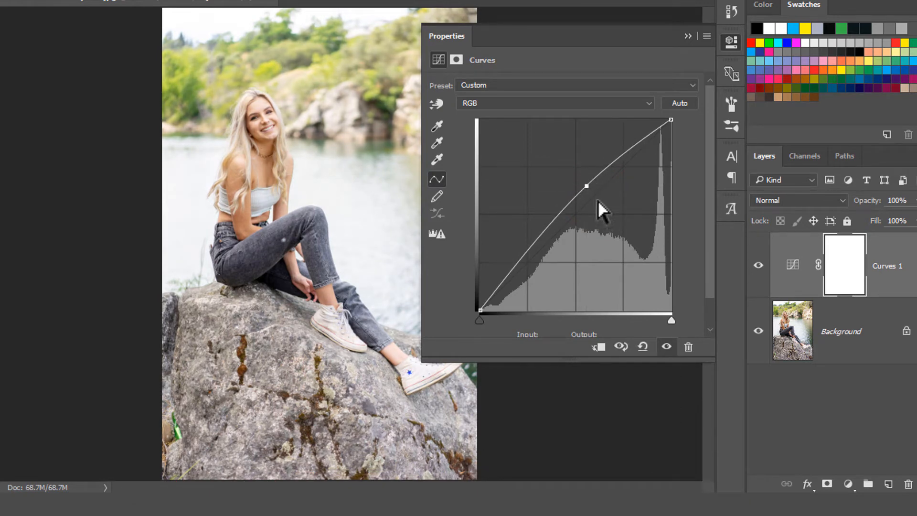
Step: Invert the Curves layer's mask to black so the brightening is hidden, and collapse the adjustment's properties
click(457, 59)
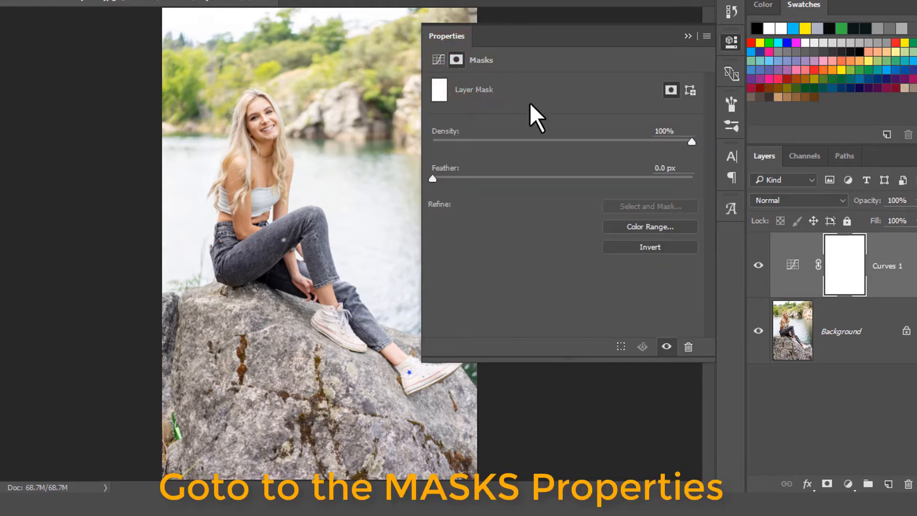
click(663, 244)
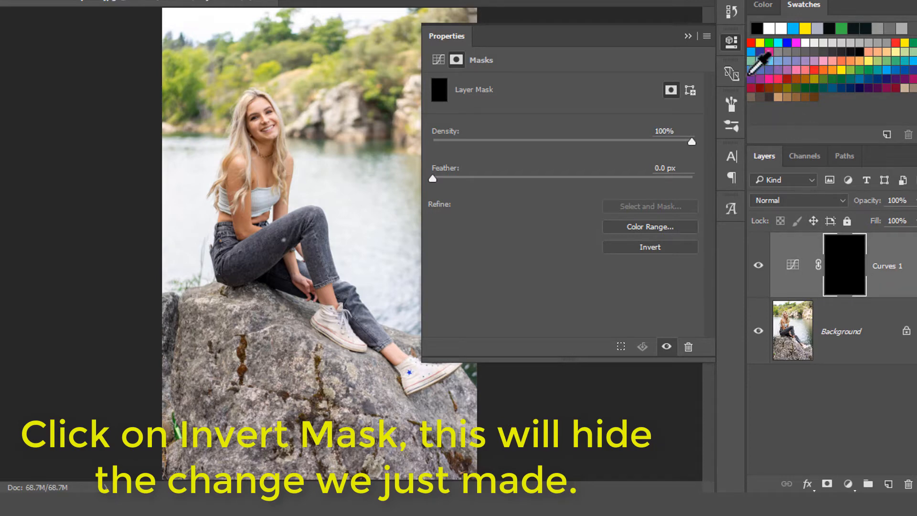
click(689, 38)
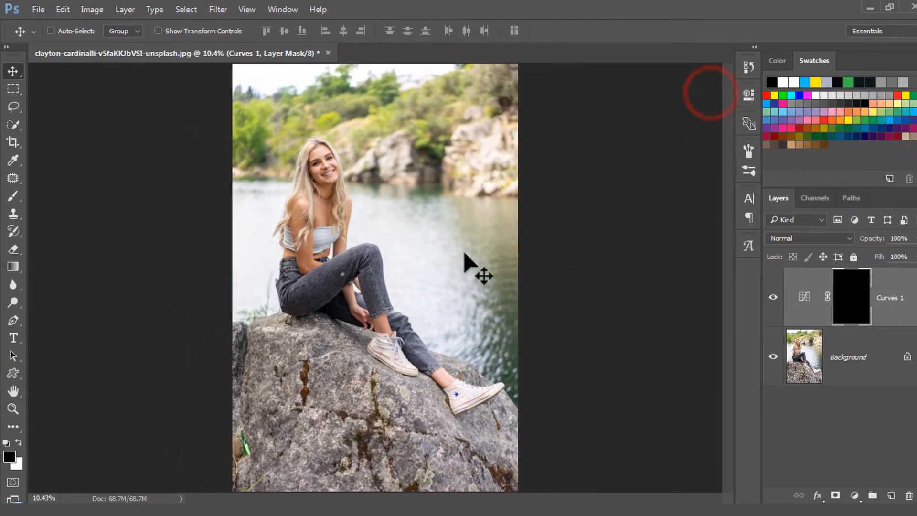
Step: Set up the Brush tool with a soft tip at 0% hardness and a size of 600 px
click(13, 194)
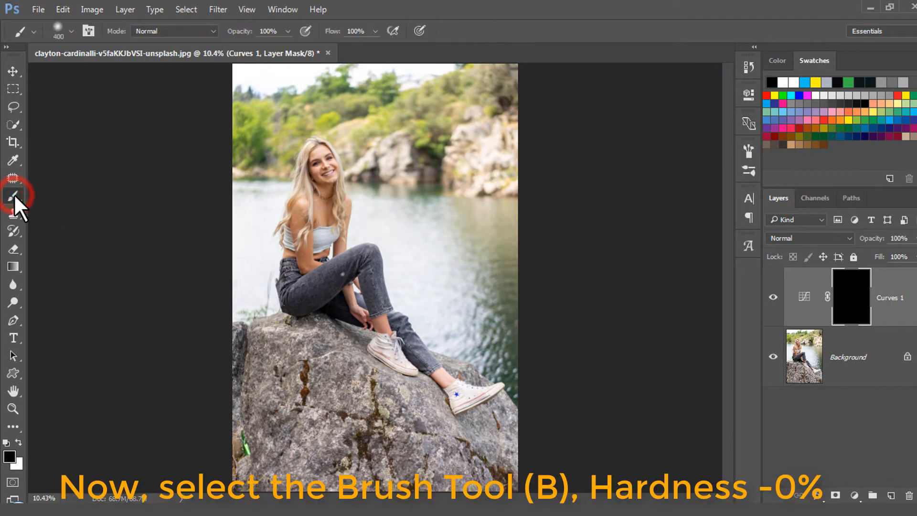
right_click(300, 191)
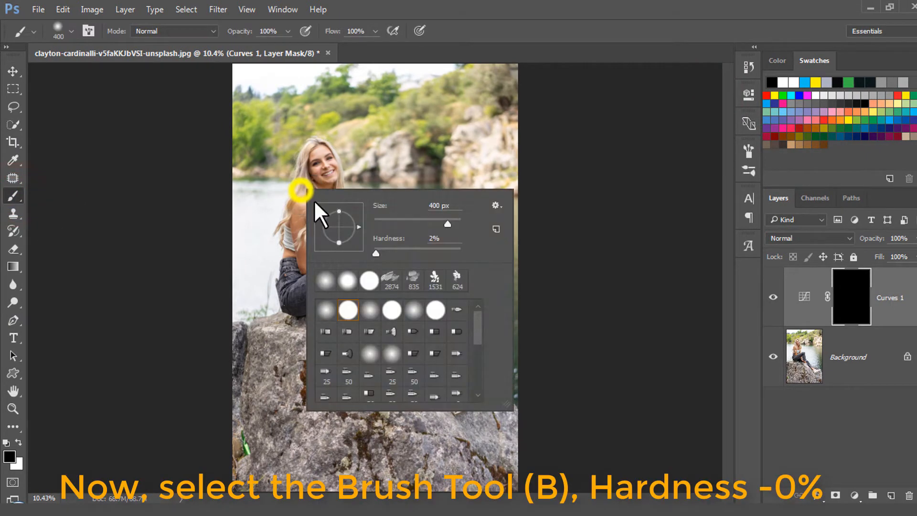
double_click(443, 238)
key(Return)
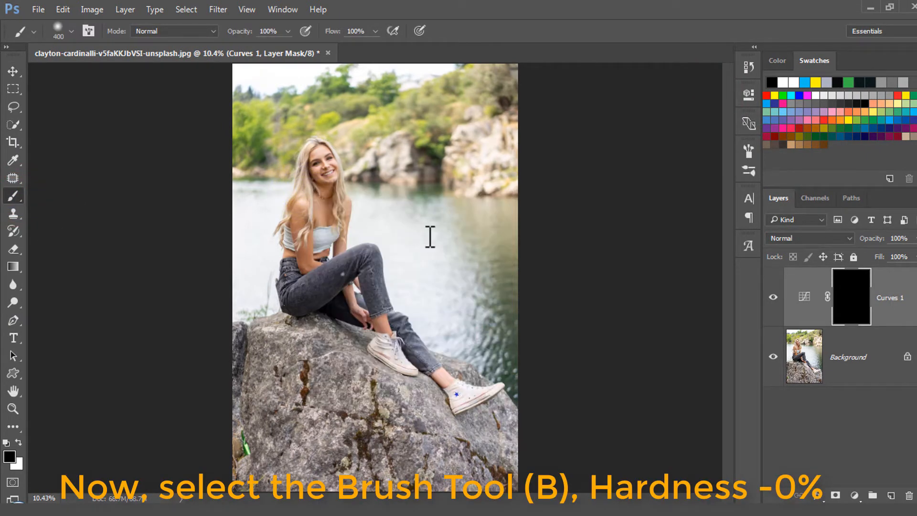
key(bracketright)
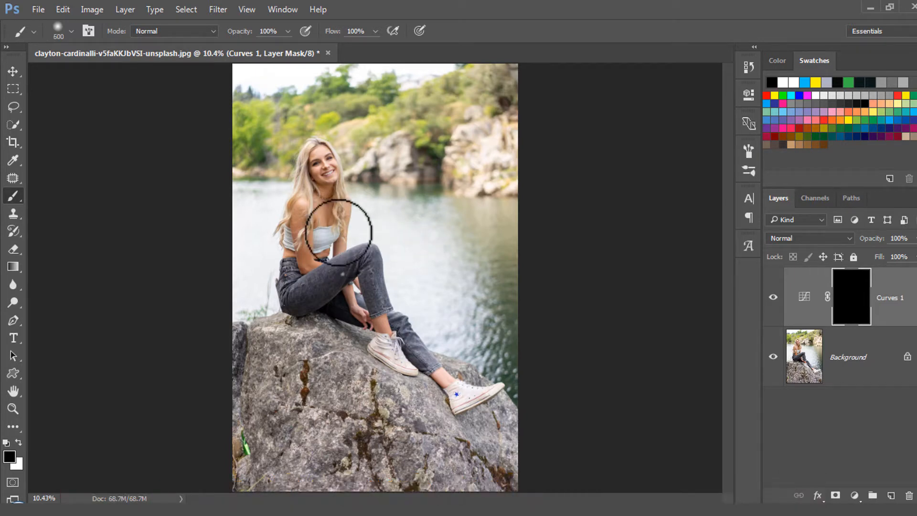
Step: Paint white on the Curves mask over the woman from her head down to the outstretched shoe
key(z)
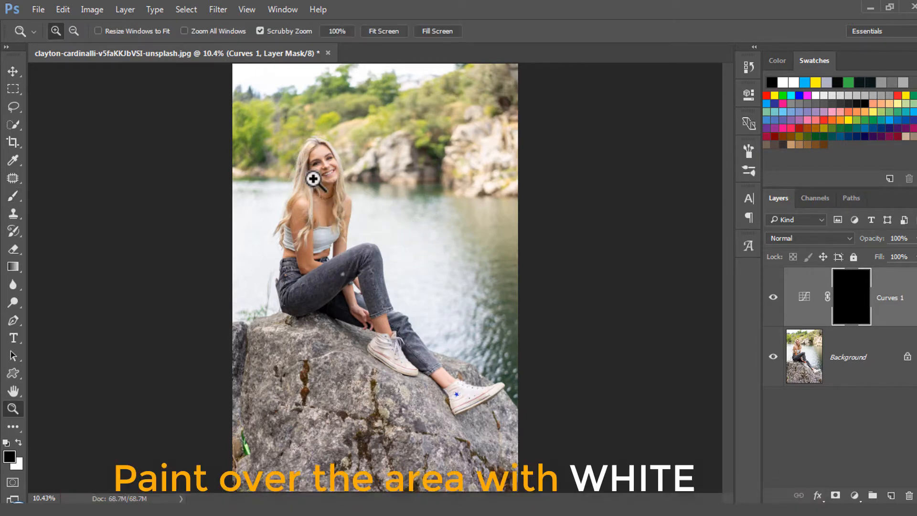
click(312, 179)
click(390, 237)
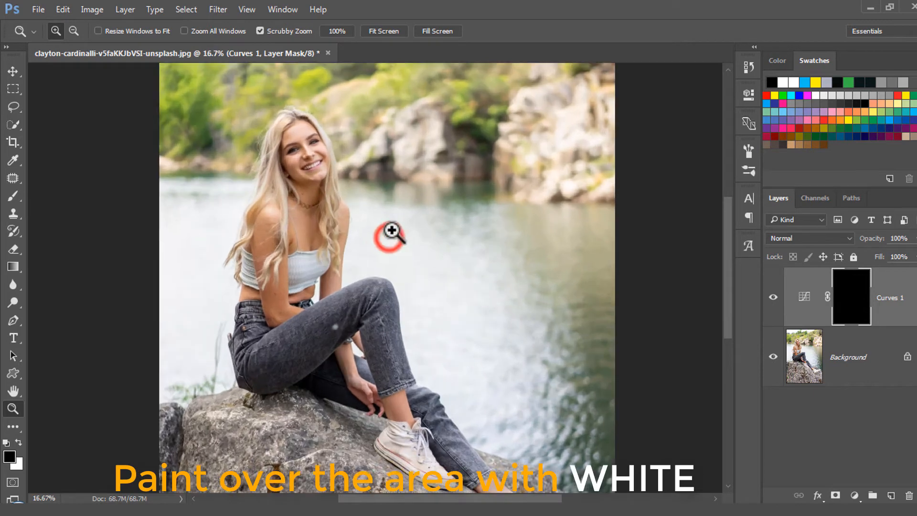
key(b)
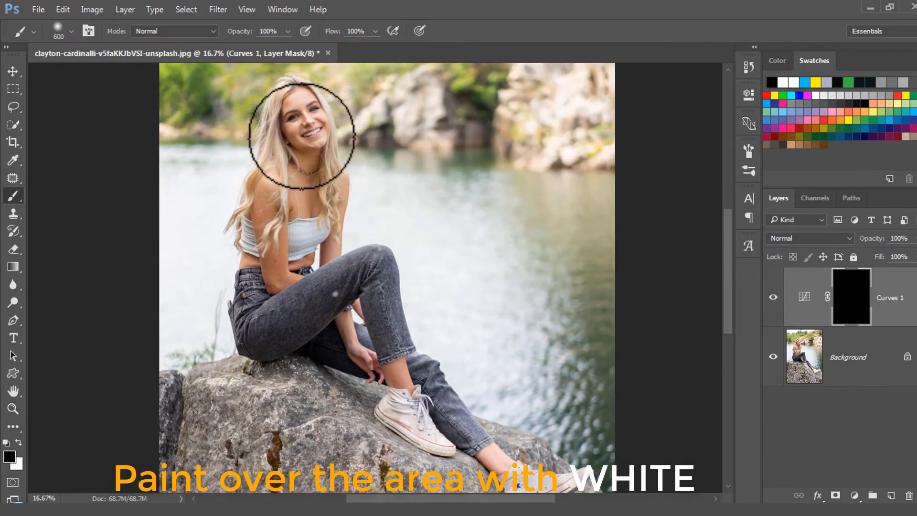
click(294, 105)
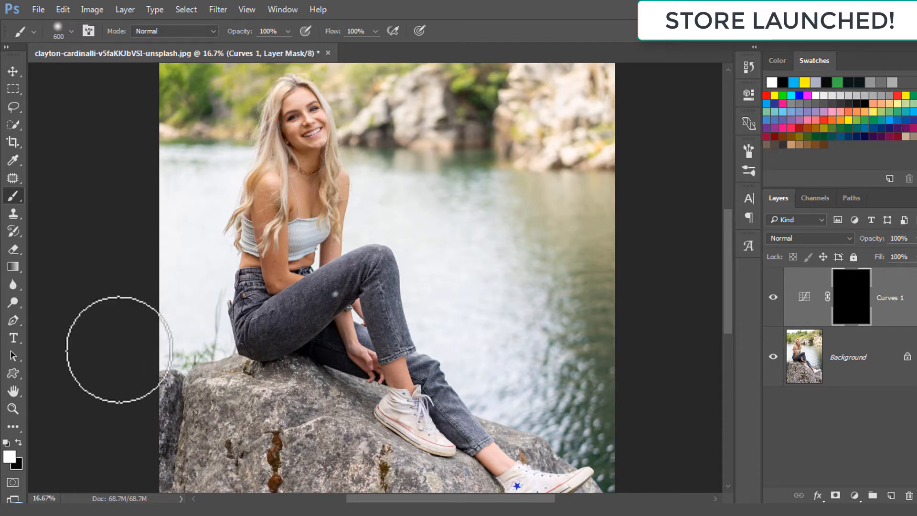
key(x)
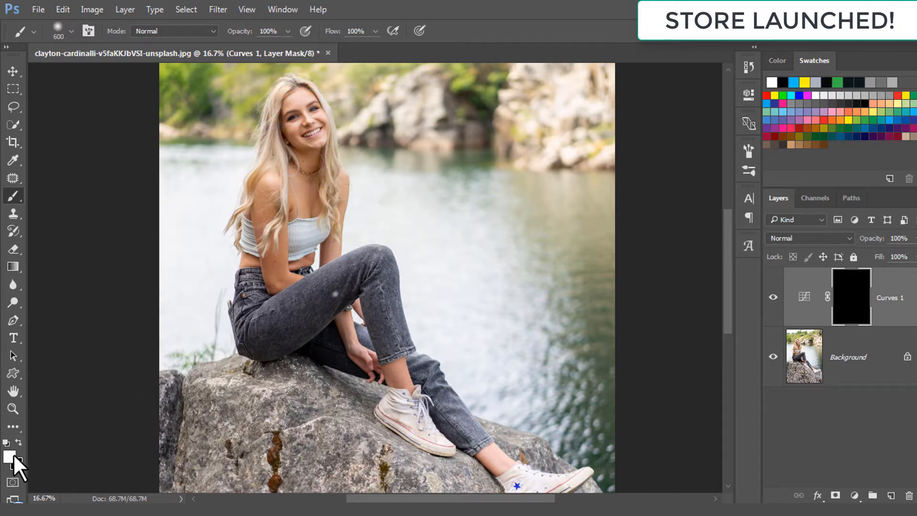
click(301, 109)
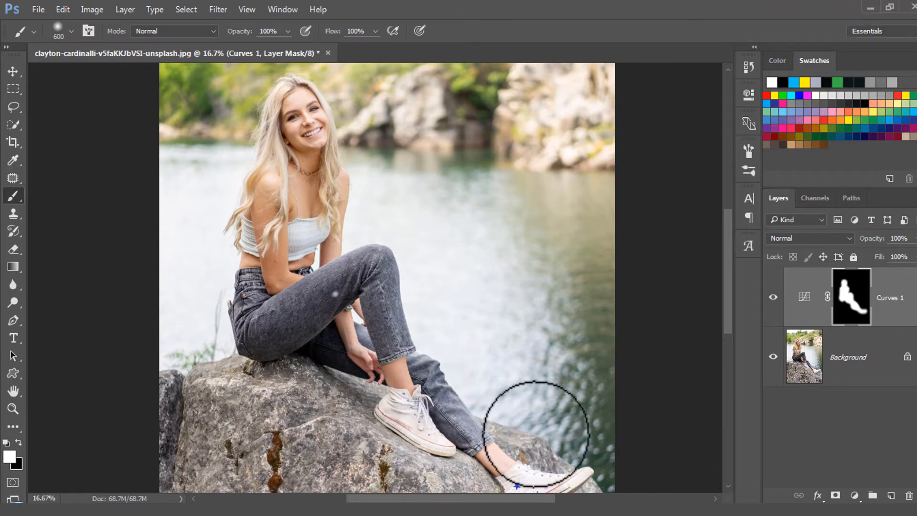
scroll(540, 419, down, 2)
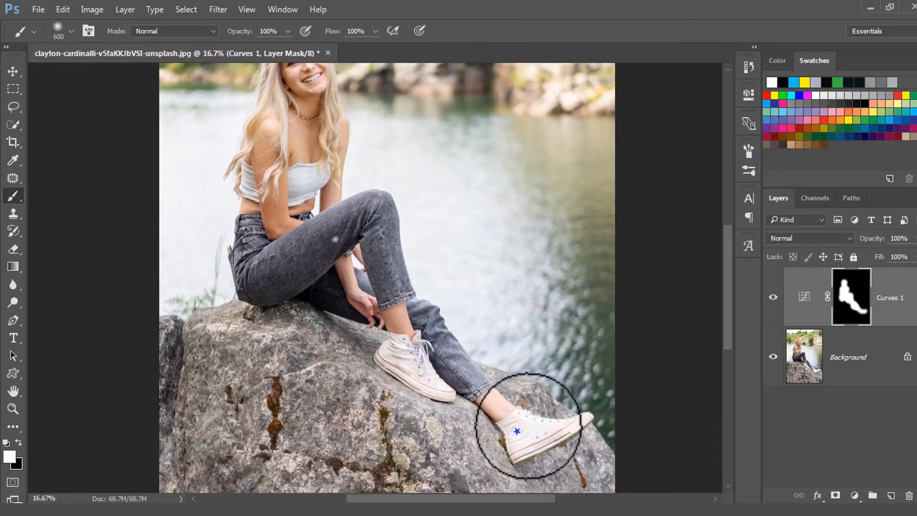
drag(512, 434, 575, 422)
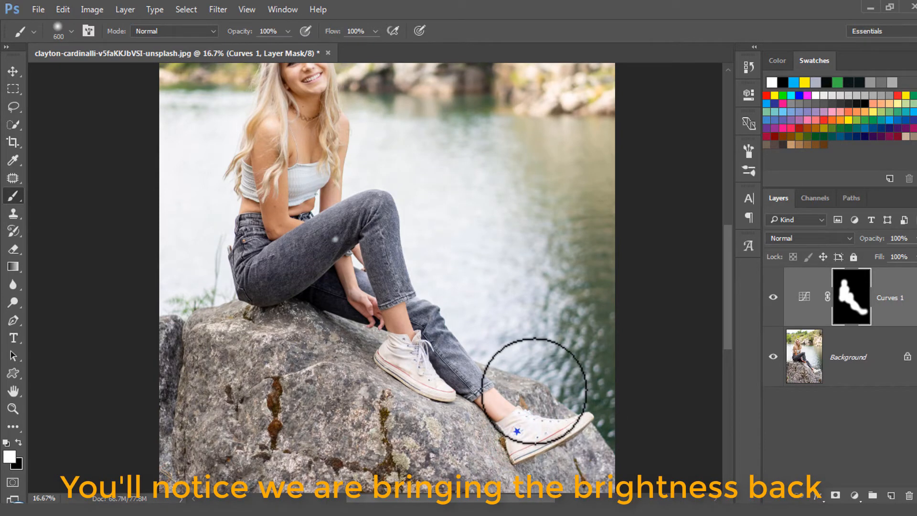
Step: Reduce the brush size to 300 px and paint white on the mask over the ankle above the outstretched shoe
key(bracketleft)
key(bracketleft)
key(bracketleft)
key(bracketleft)
click(500, 409)
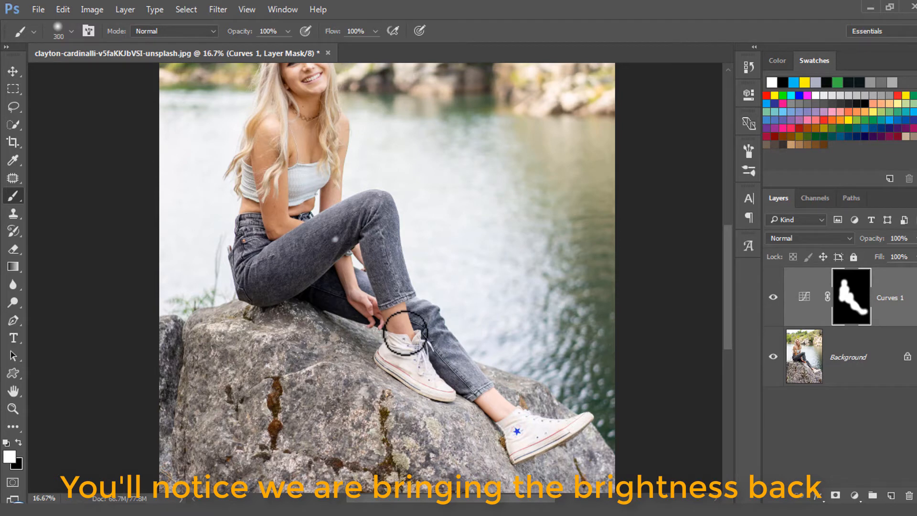
Step: Enlarge the brush to 600 px and paint white on the mask over the woman's thigh, face, hair and shoulder
key(bracketright)
key(bracketright)
key(bracketright)
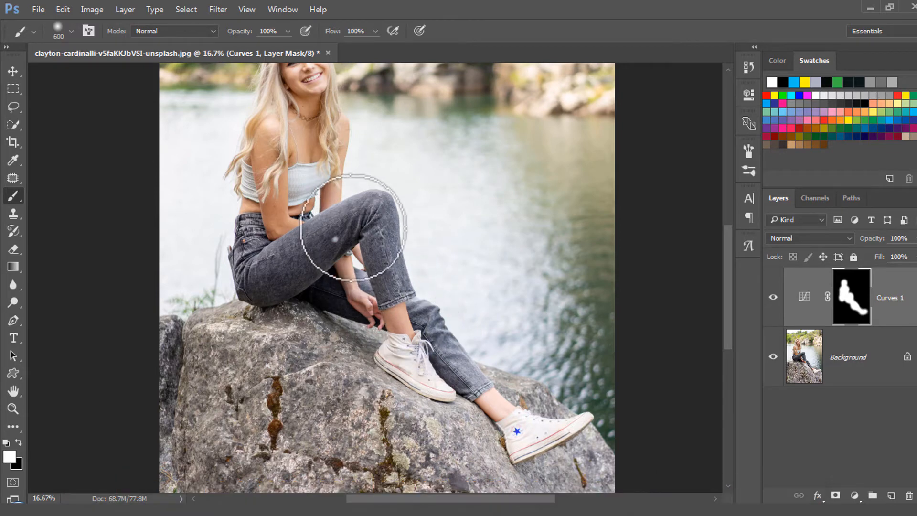
drag(339, 218, 314, 233)
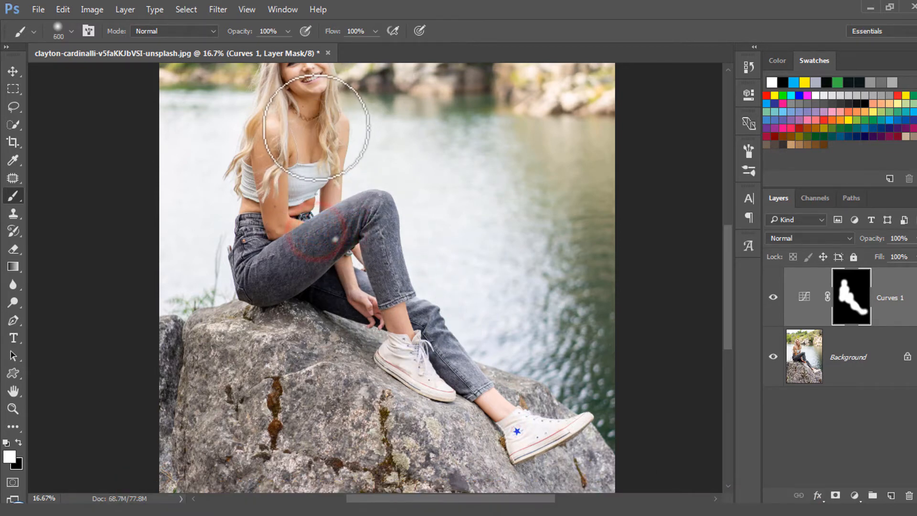
scroll(306, 201, up, 3)
mouse_move(301, 107)
mouse_down()
mouse_move(313, 161)
mouse_move(290, 129)
mouse_move(280, 184)
mouse_up()
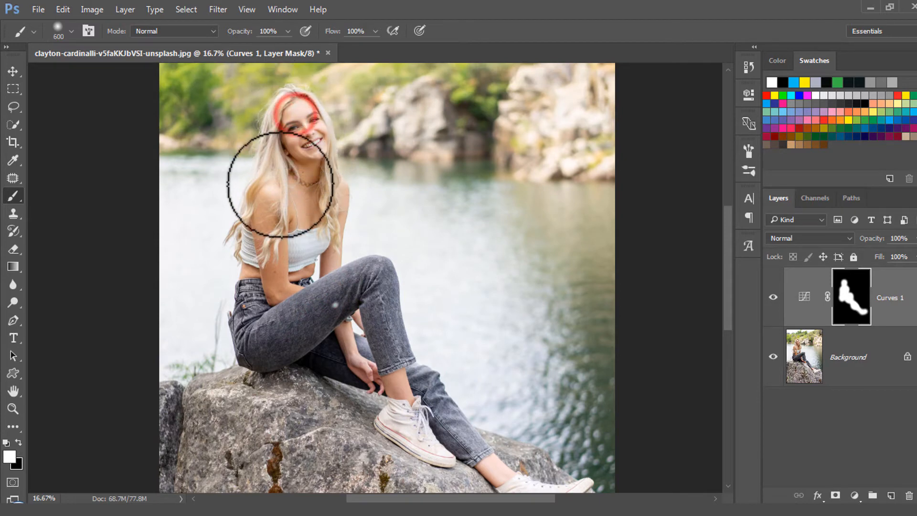
mouse_move(307, 147)
mouse_down()
mouse_move(277, 215)
mouse_move(270, 208)
mouse_up()
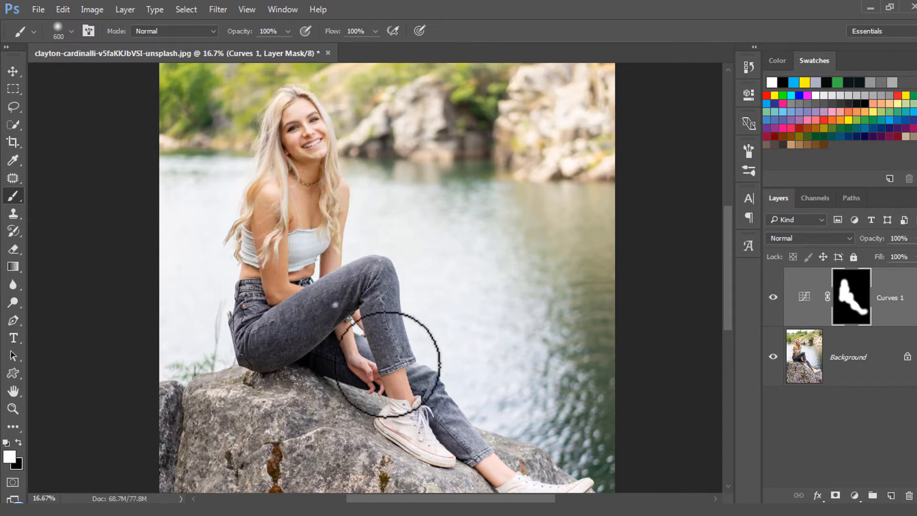
Step: Reduce the brush size to 250 px and switch to the Move tool with more of the photo in view
key([)
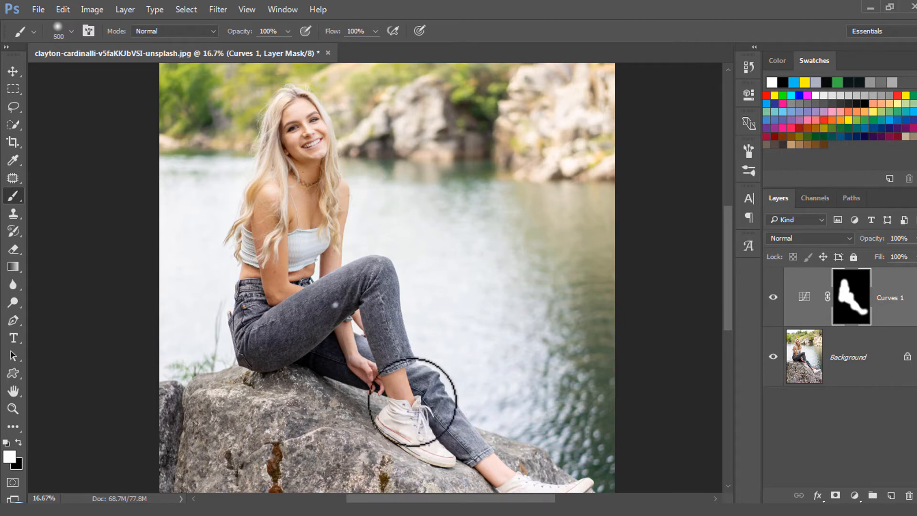
key(bracketleft)
key(bracketleft)
key(bracketleft)
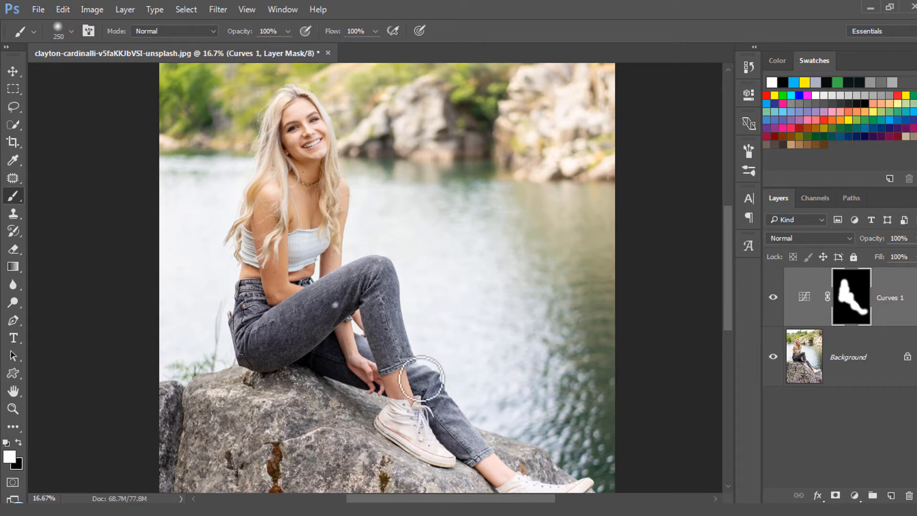
key(ctrl+minus)
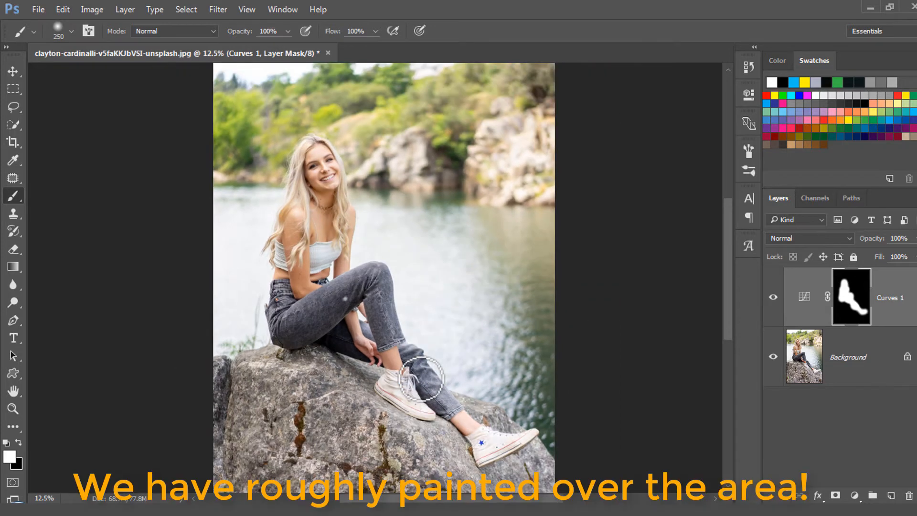
key(v)
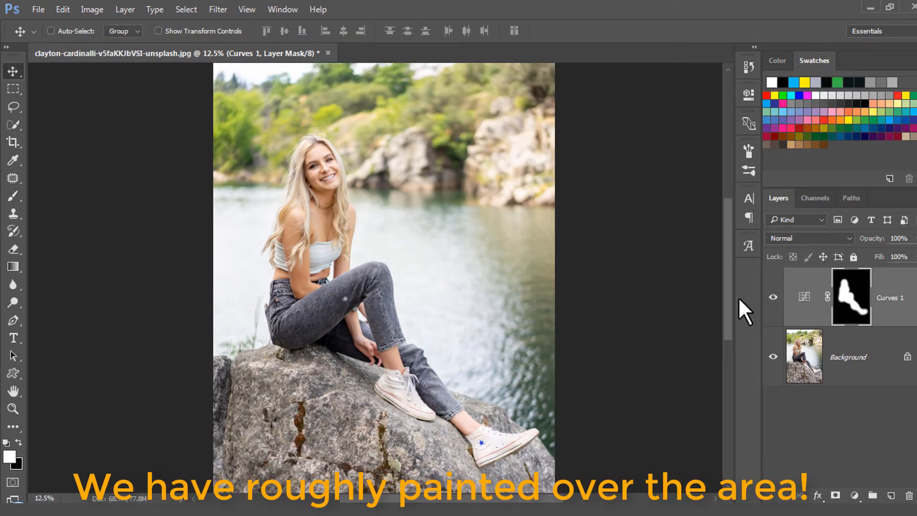
Step: Toggle the Curves 1 layer's visibility several times to compare the photo before and after brightening, leaving it visible
click(774, 299)
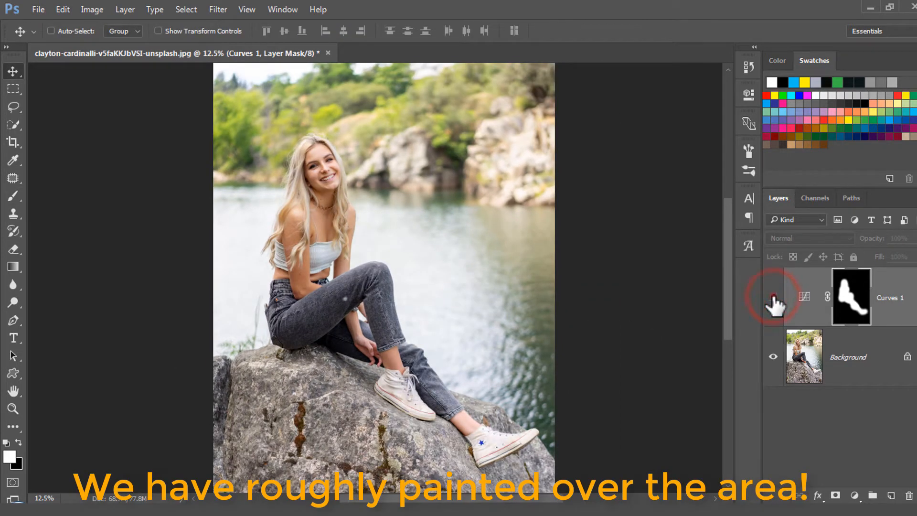
click(773, 299)
click(774, 299)
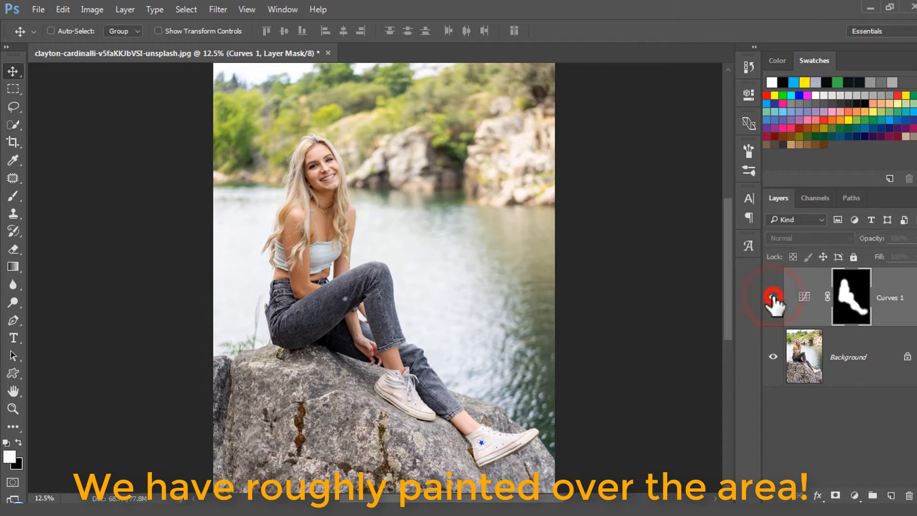
click(773, 299)
click(774, 298)
click(774, 298)
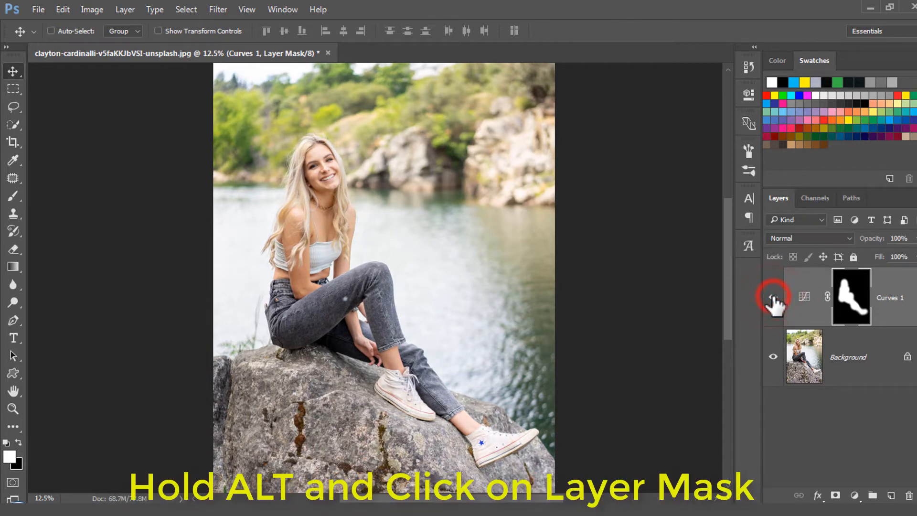
Step: Display the Curves 1 layer mask on its own to examine the painted area, and return to the photo
alt+click(849, 294)
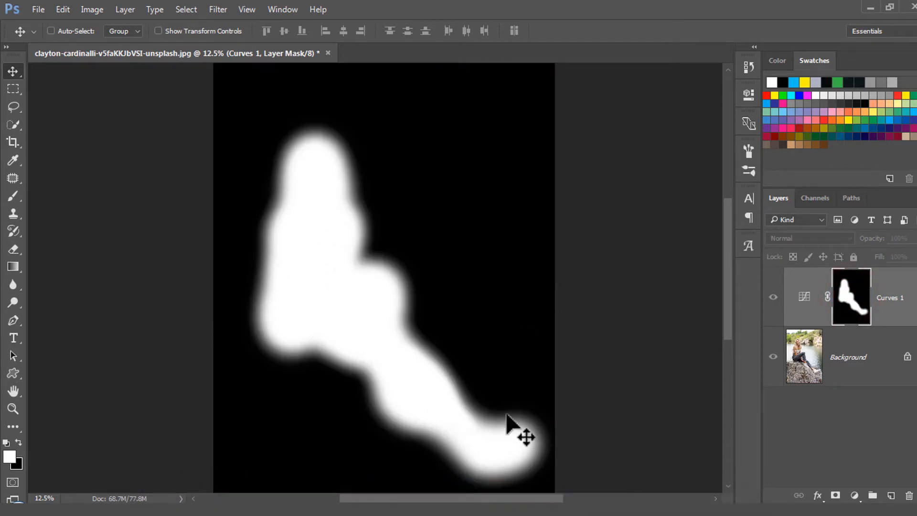
scroll(510, 407, down, 2)
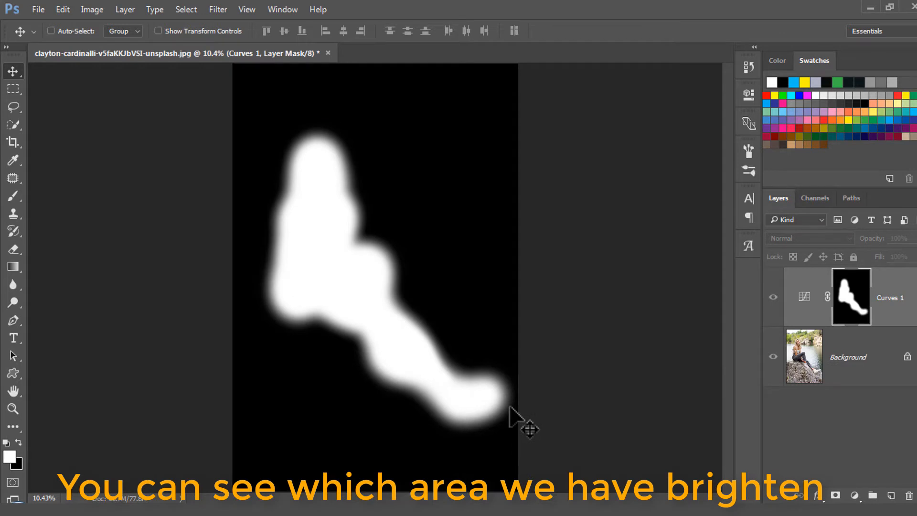
alt+click(854, 309)
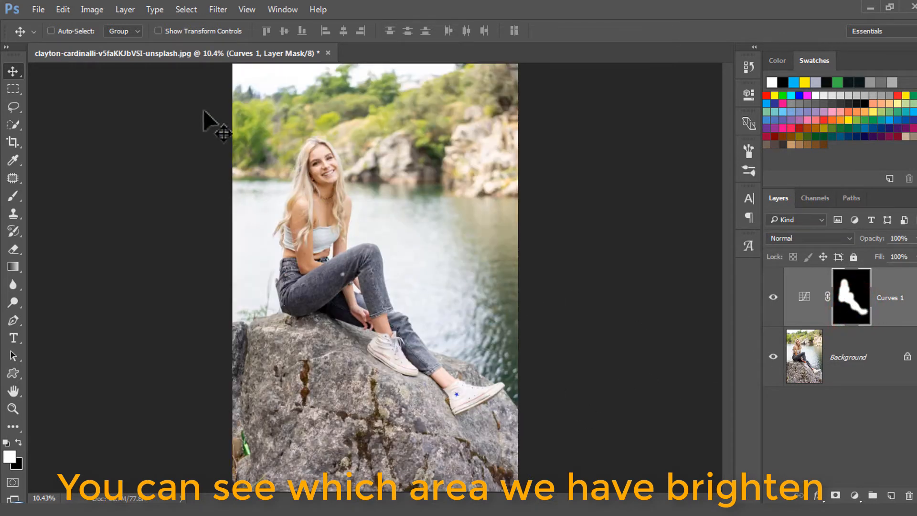
Step: Apply the merged RGB image to the Curves 1 mask with Multiply blending at 100% opacity and Invert off
click(93, 11)
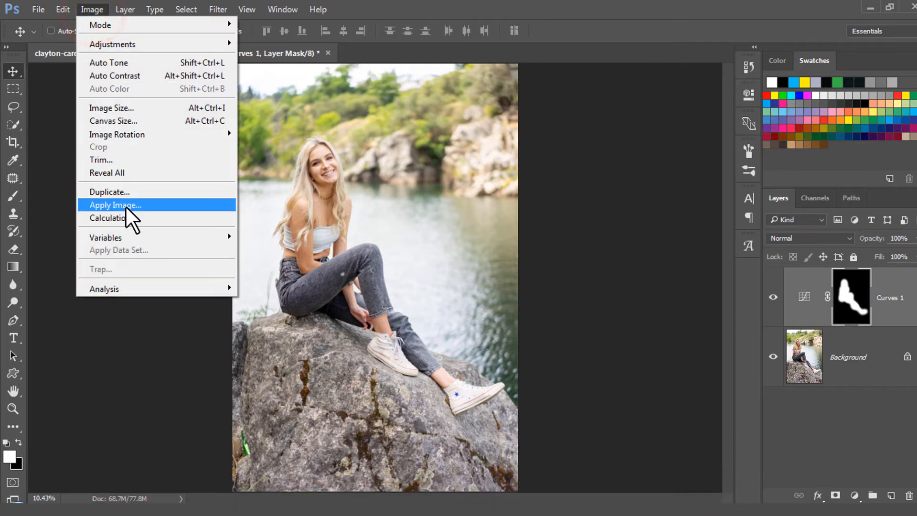
click(153, 205)
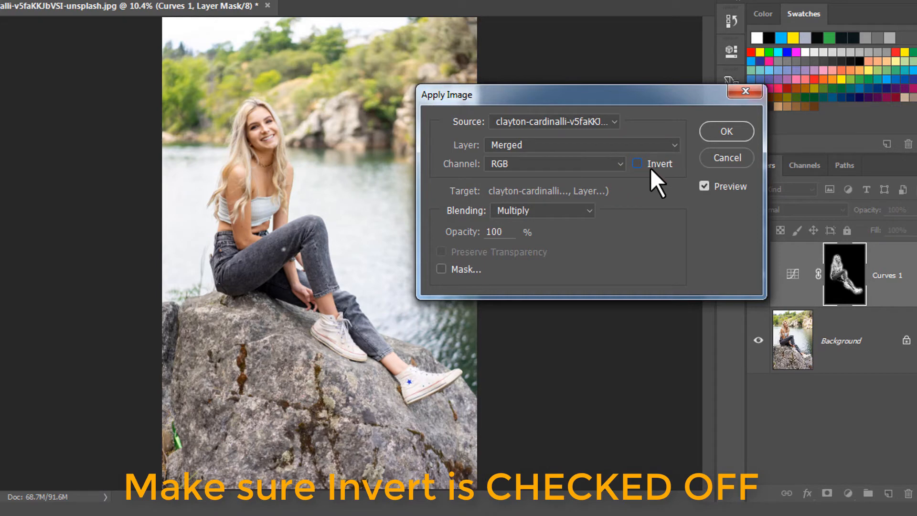
click(719, 132)
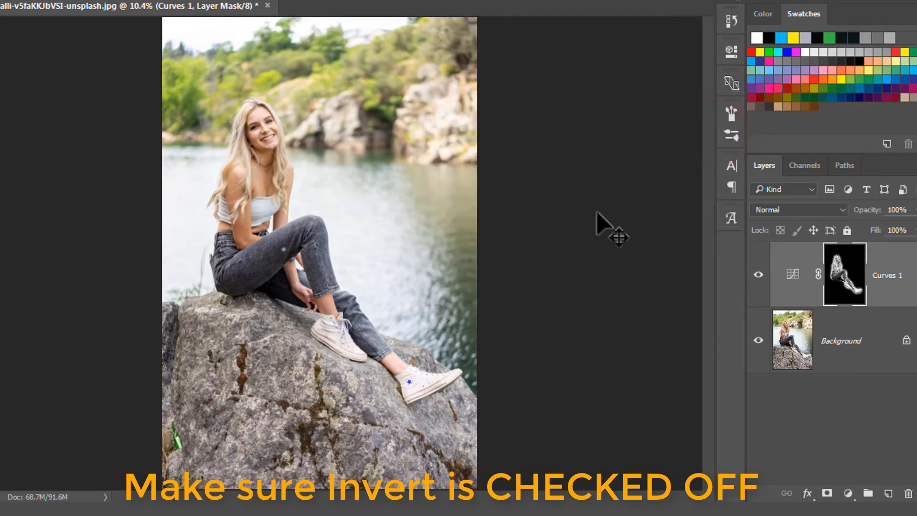
Step: Display the Curves 1 mask on its own to examine its tones over the woman from head to shoes, and return to the photo
click(322, 196)
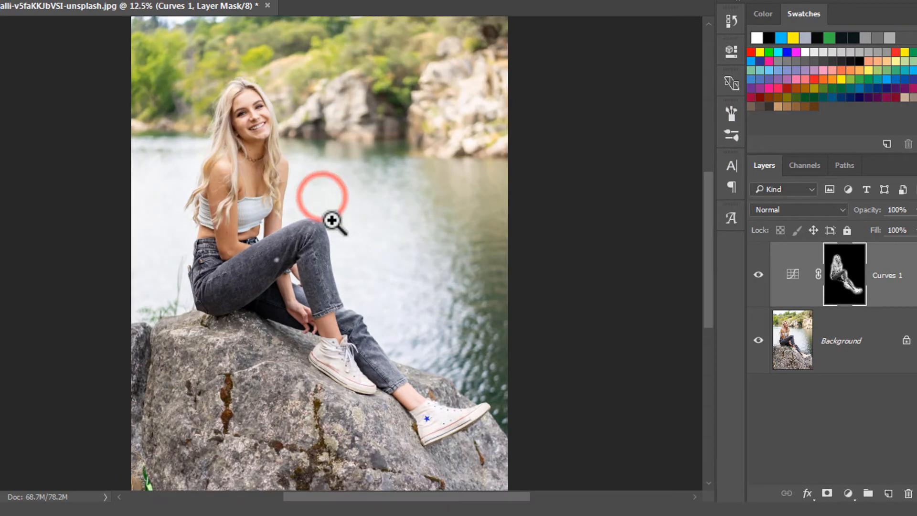
scroll(338, 262, down, 1)
click(333, 261)
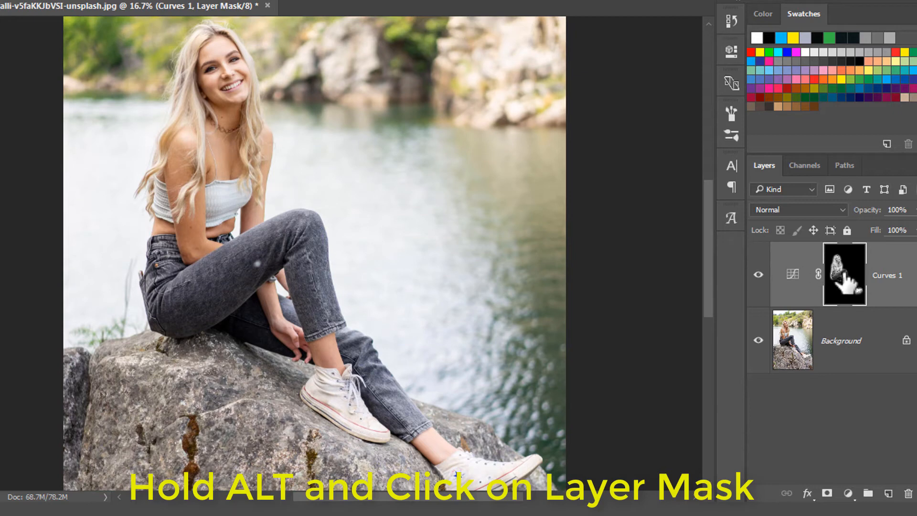
alt+click(843, 271)
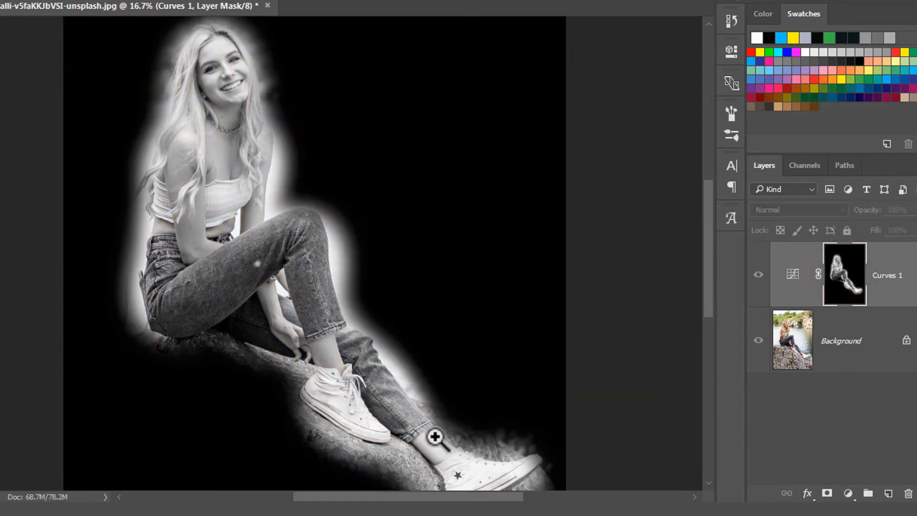
scroll(370, 394, up, 1)
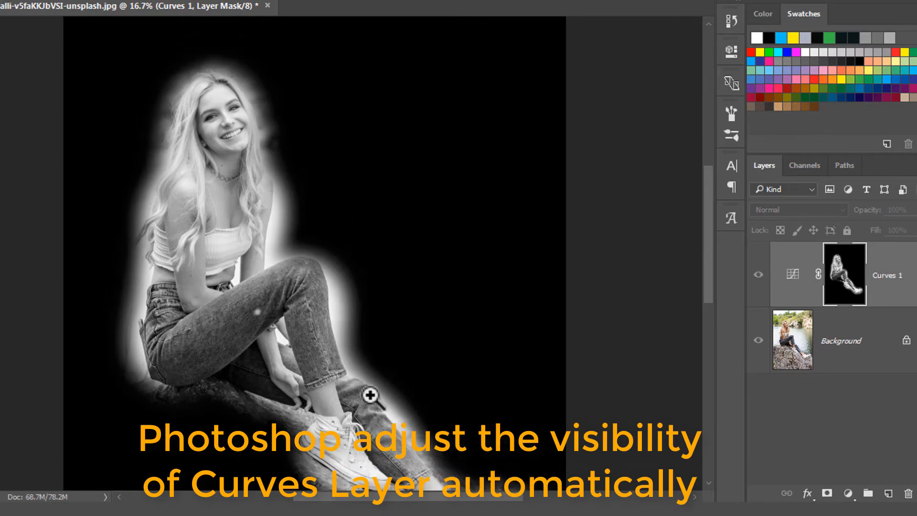
scroll(374, 382, down, 5)
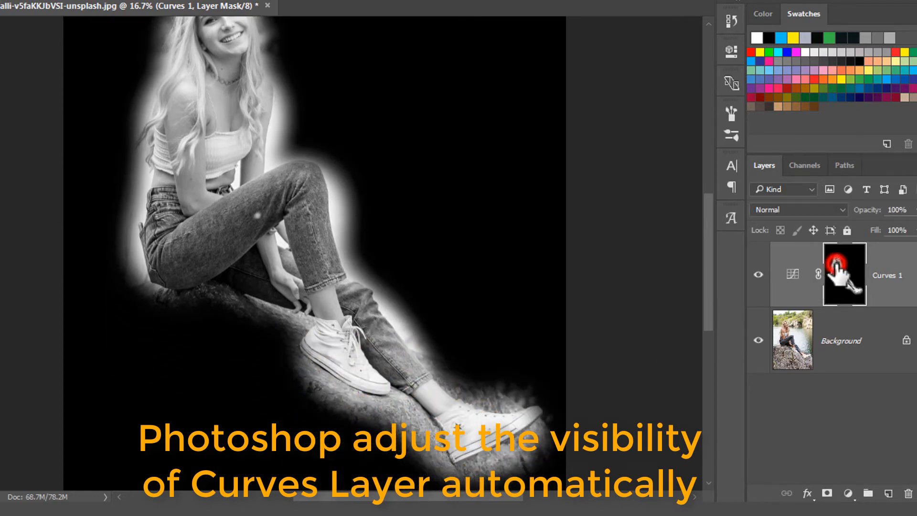
alt+click(837, 262)
Step: Fit the photo on screen and toggle the Curves 1 layer off and on to compare the brightening
right_click(545, 252)
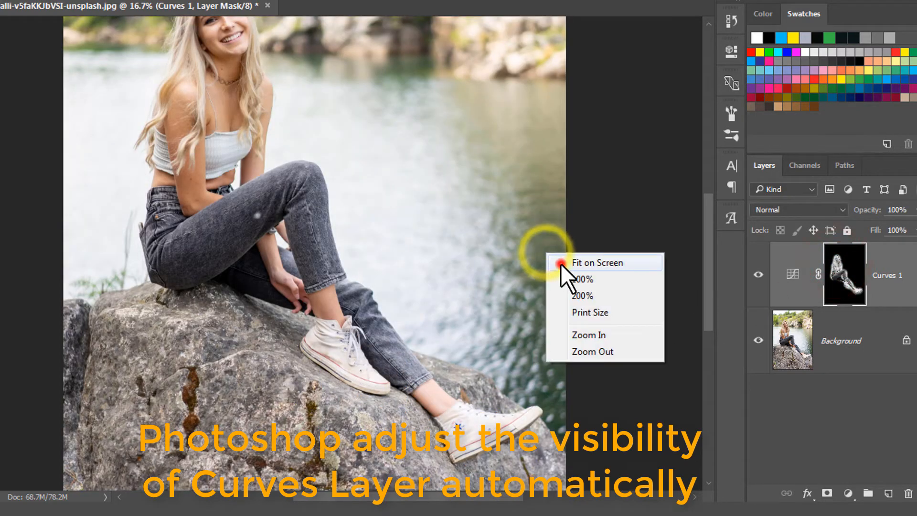
click(564, 264)
click(759, 277)
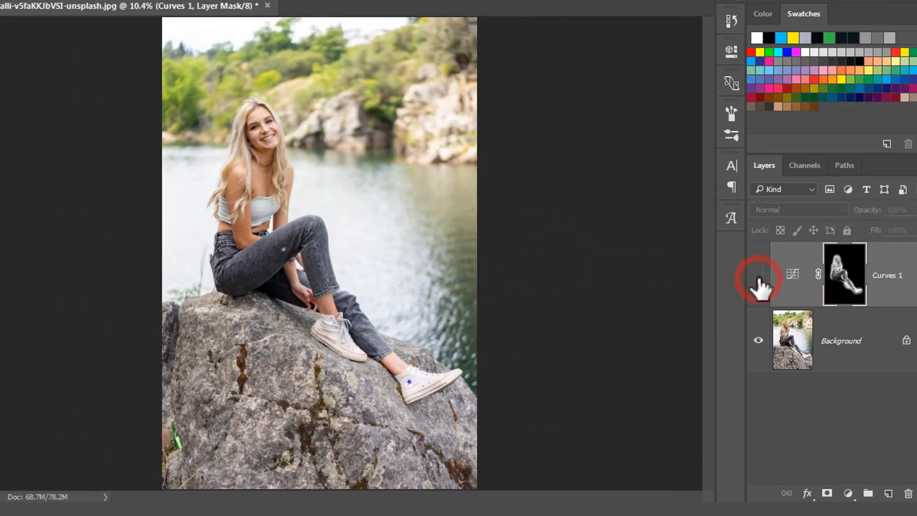
click(759, 277)
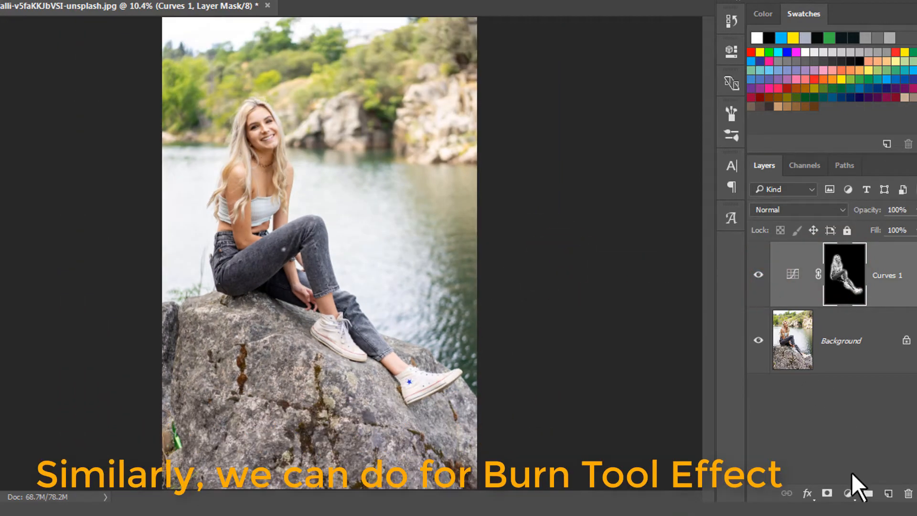
Step: Add a second Curves adjustment layer and pull the RGB curve's midpoint slightly down to darken the photo
click(850, 493)
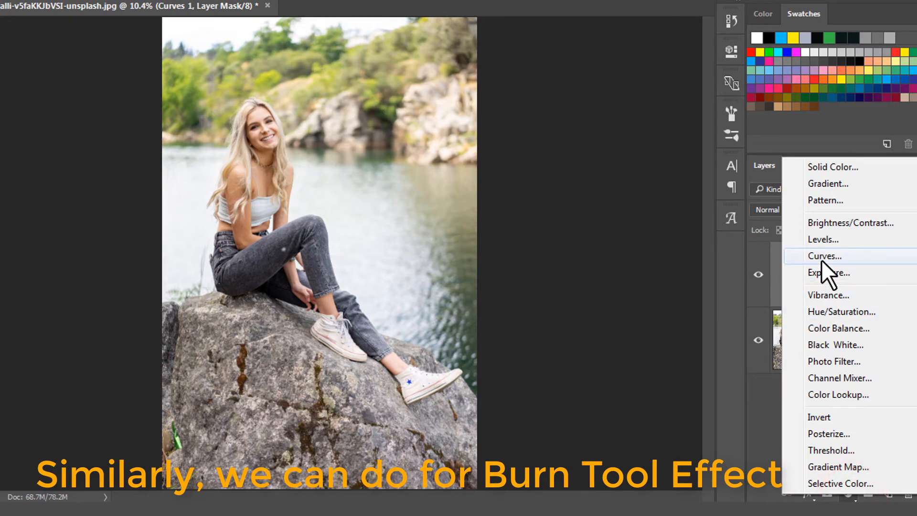
click(844, 257)
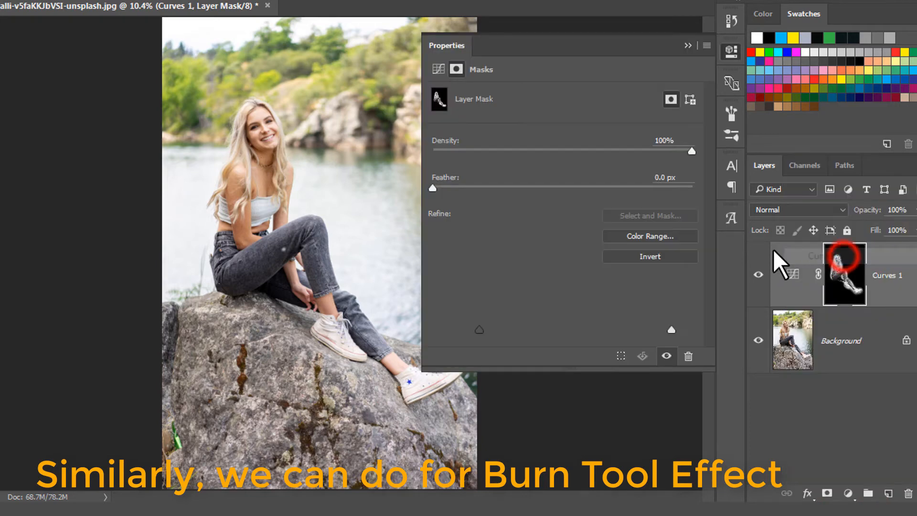
drag(579, 219, 589, 238)
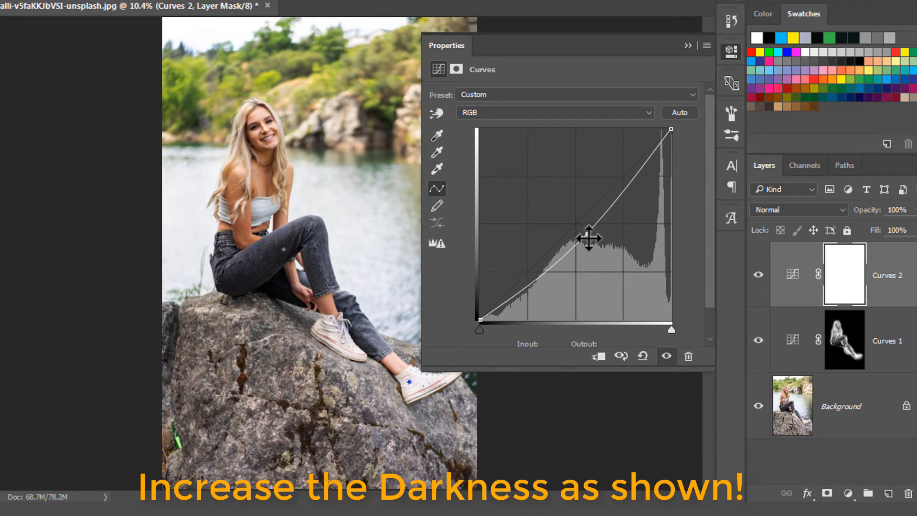
Step: Invert the Curves 2 layer mask to black to hide the darkening, and collapse its properties
click(457, 70)
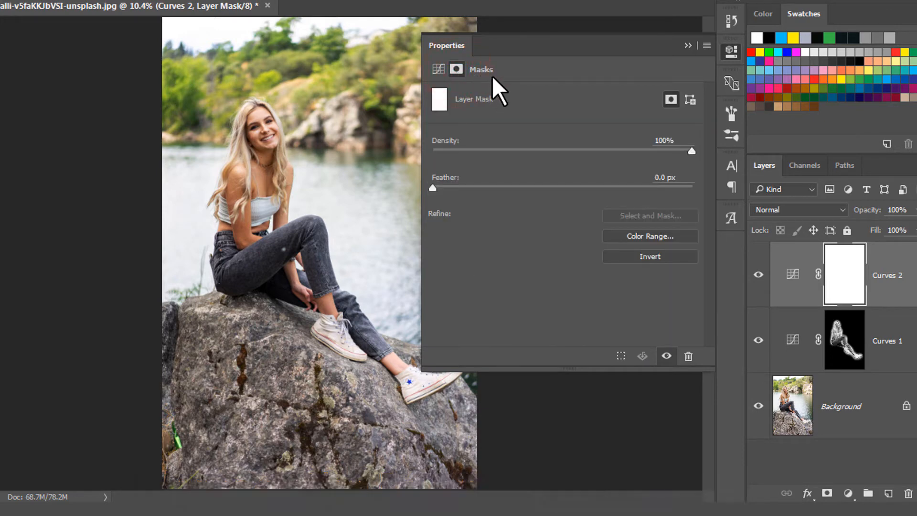
click(660, 256)
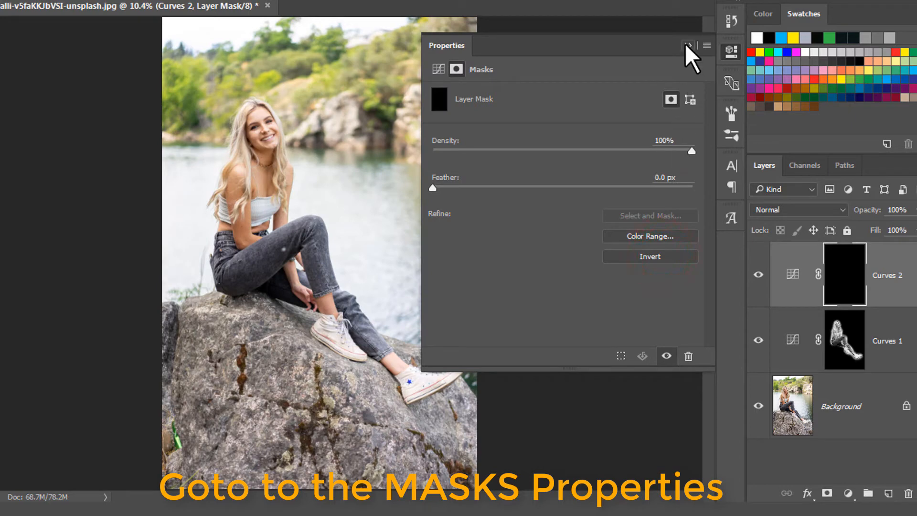
click(687, 45)
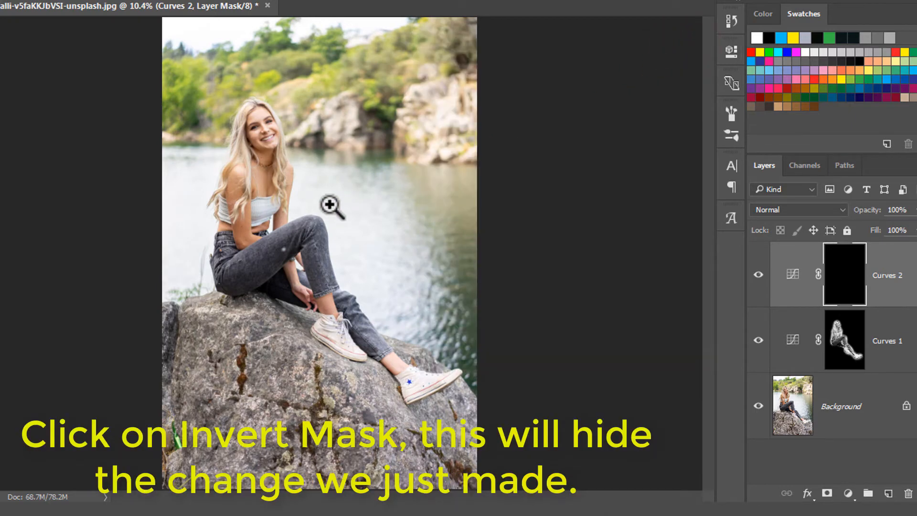
Step: Paint white on the Curves 2 mask with a much larger brush over the background and water beside the woman and the lower rock
key(b)
key(bracketright)
key(bracketright)
key(bracketright)
key(bracketright)
key(bracketright)
key(bracketright)
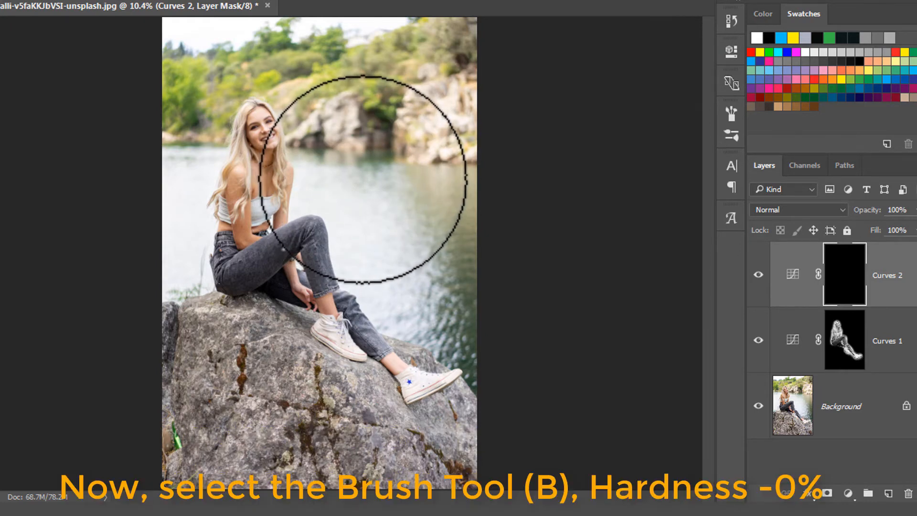
click(422, 59)
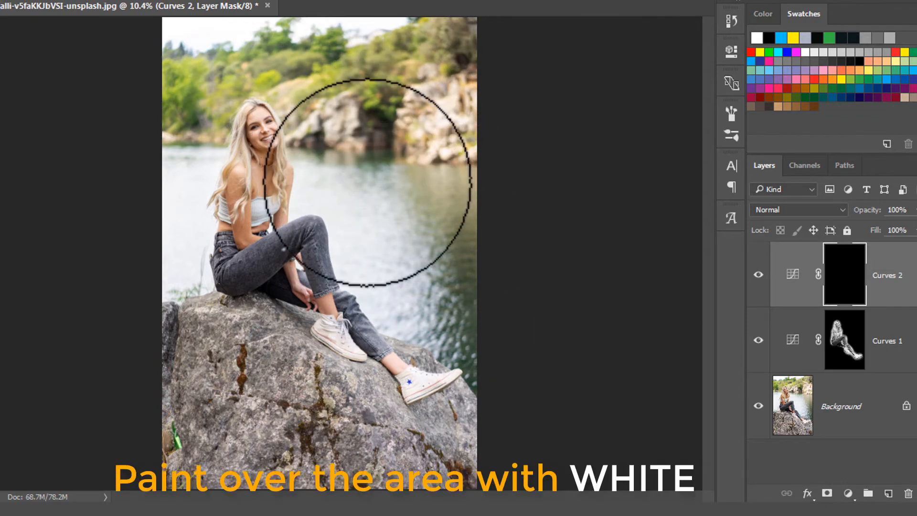
mouse_move(401, 270)
mouse_down()
mouse_move(450, 304)
mouse_move(479, 318)
mouse_up()
mouse_move(486, 436)
mouse_down()
mouse_move(438, 471)
mouse_move(286, 437)
mouse_move(364, 460)
mouse_move(334, 439)
mouse_move(348, 419)
mouse_move(266, 419)
mouse_move(219, 378)
mouse_move(203, 454)
mouse_move(188, 346)
mouse_move(205, 393)
mouse_up()
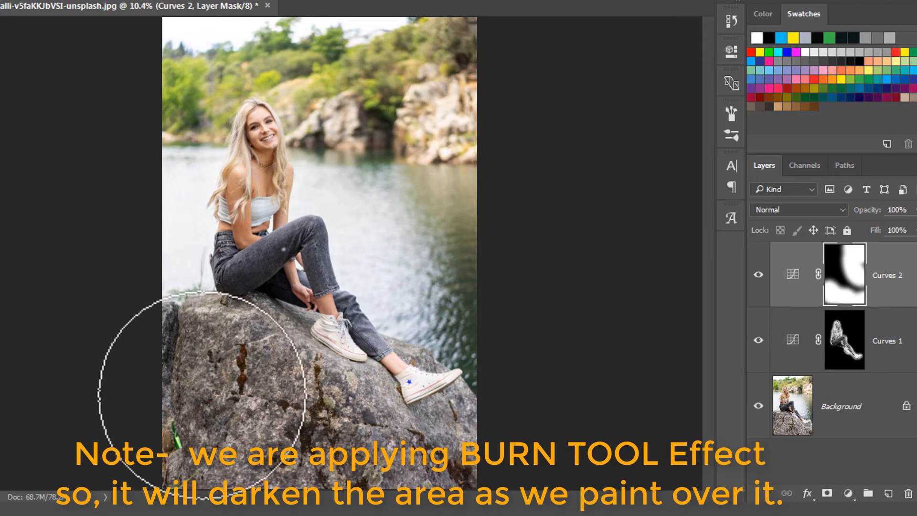
Step: Reduce the brush size and paint white on the mask across the upper part of the rock beneath the woman
key(bracketleft)
key(bracketleft)
key(bracketleft)
key(bracketleft)
mouse_move(217, 339)
mouse_down()
mouse_move(270, 335)
mouse_move(339, 392)
mouse_move(362, 400)
mouse_move(358, 387)
mouse_up()
Step: Reduce the brush to 800 px and paint white on the mask over the rock around the shoes and along the photo's left edge
key(bracketleft)
key(bracketleft)
key(bracketleft)
key(bracketleft)
key(bracketleft)
key(bracketleft)
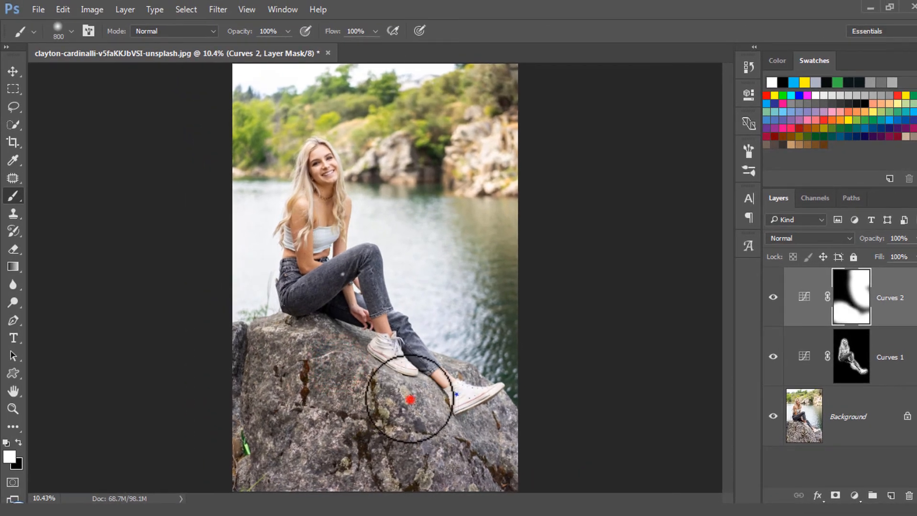
drag(410, 399, 424, 409)
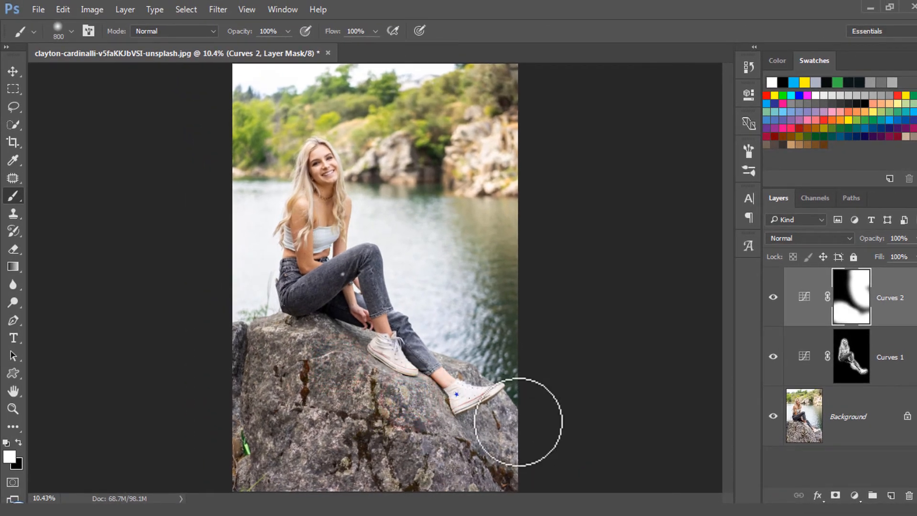
click(251, 337)
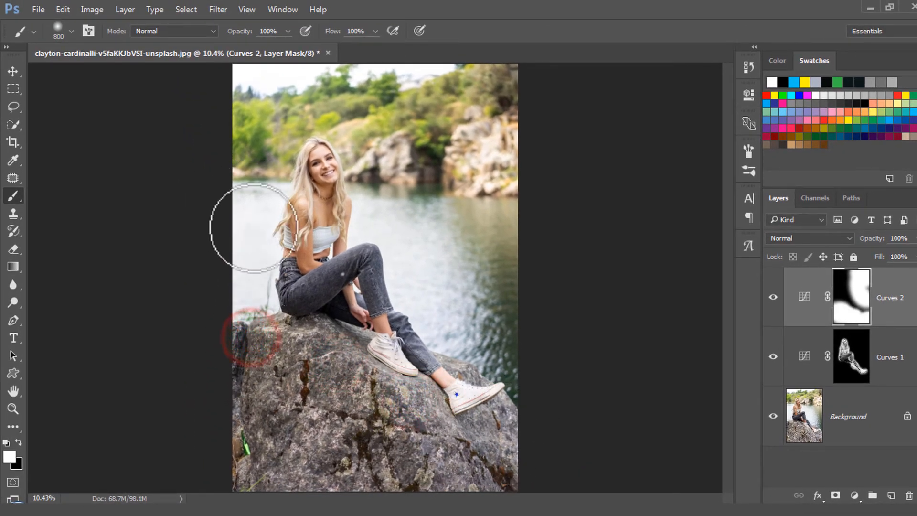
Step: Enlarge the brush to 1200 px and paint white on the mask over the trees, shoreline and background around the woman's head
key(bracketright)
key(bracketright)
key(bracketright)
key(bracketright)
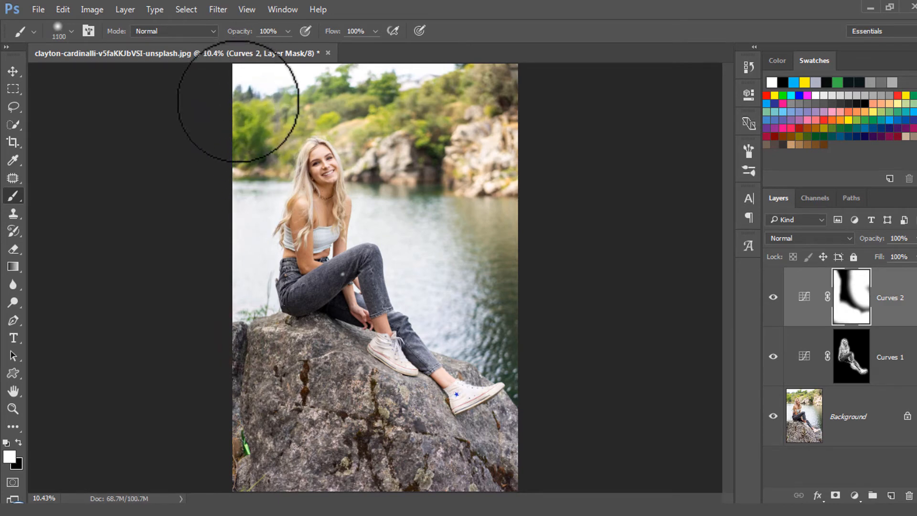
mouse_move(238, 95)
mouse_down()
mouse_move(311, 79)
mouse_move(263, 77)
mouse_move(353, 77)
mouse_move(280, 100)
mouse_up()
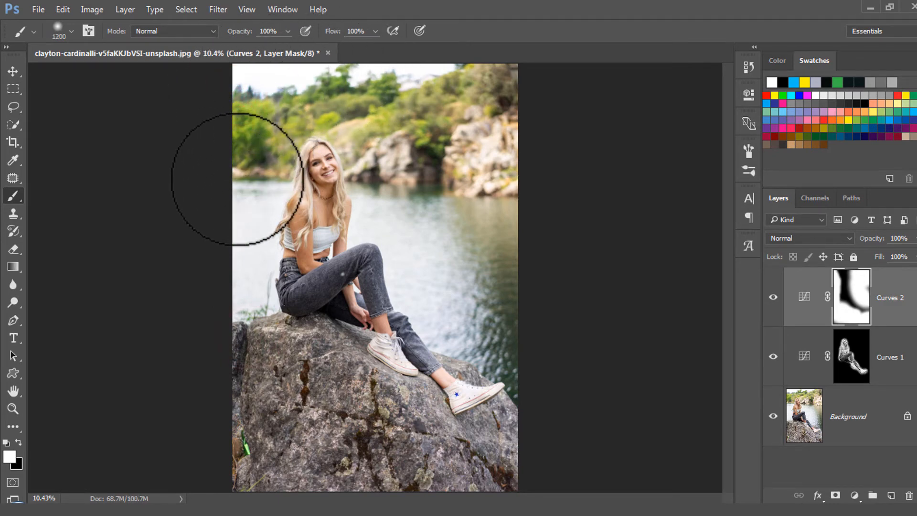
mouse_move(250, 178)
mouse_down()
mouse_move(349, 97)
mouse_move(368, 158)
mouse_move(391, 151)
mouse_move(390, 159)
mouse_move(368, 148)
mouse_up()
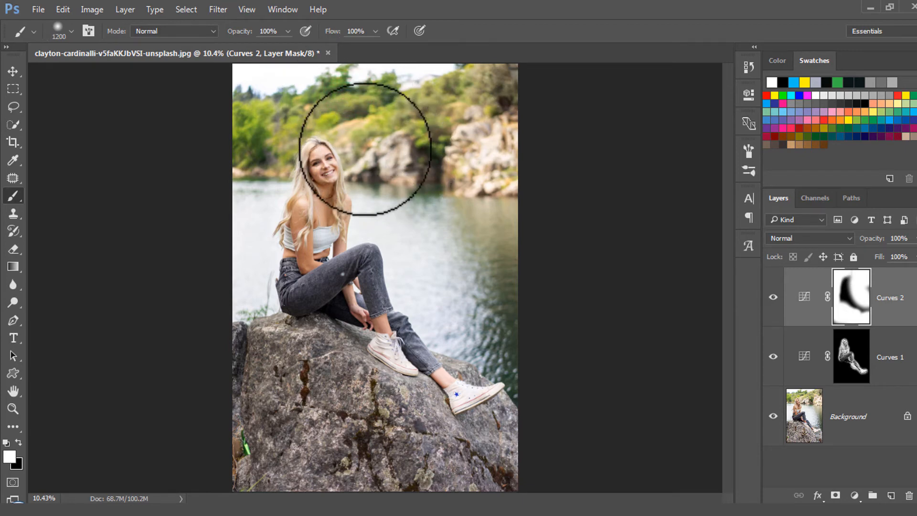
Step: Paint white on the mask over the hillside and the water beside the woman, and switch to the Move tool
mouse_move(347, 94)
mouse_down()
mouse_move(367, 118)
mouse_move(338, 80)
mouse_move(379, 145)
mouse_up()
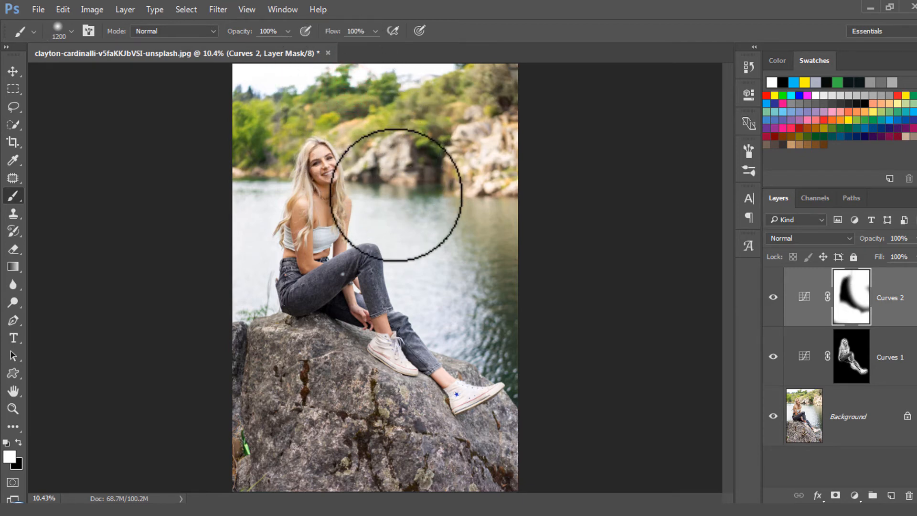
mouse_move(442, 239)
mouse_down()
mouse_move(405, 221)
mouse_move(433, 273)
mouse_move(479, 320)
mouse_move(471, 307)
mouse_move(532, 334)
mouse_move(523, 340)
mouse_up()
click(518, 291)
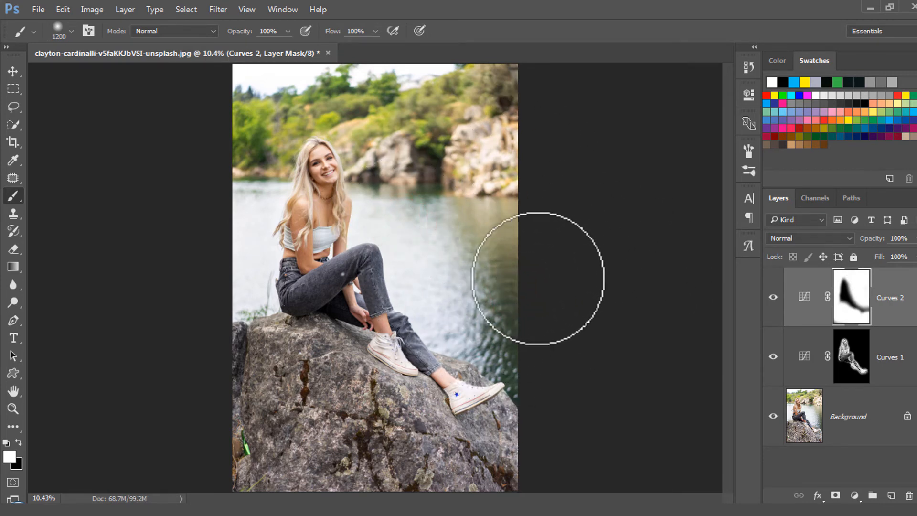
key(v)
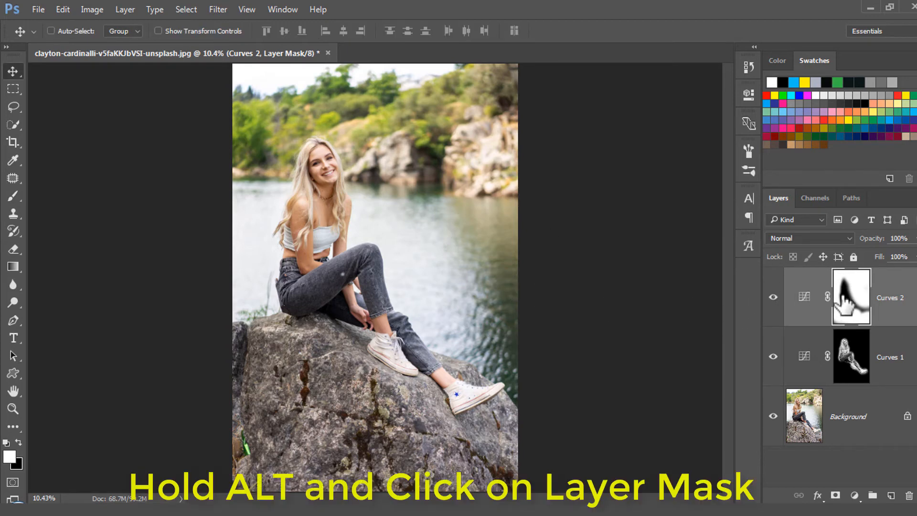
Step: Compare the photo with and without the Curves 2 layer, examine its mask on its own, and return to the photo
click(772, 300)
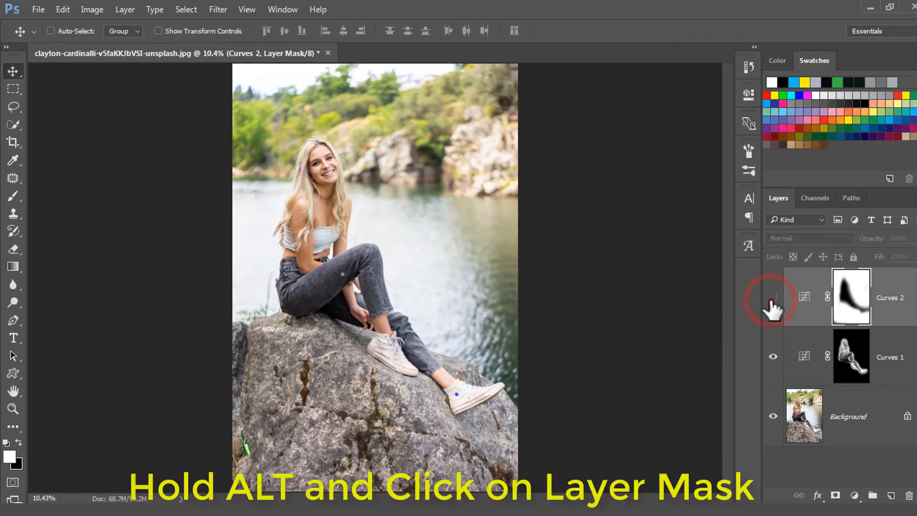
click(772, 299)
alt+click(842, 299)
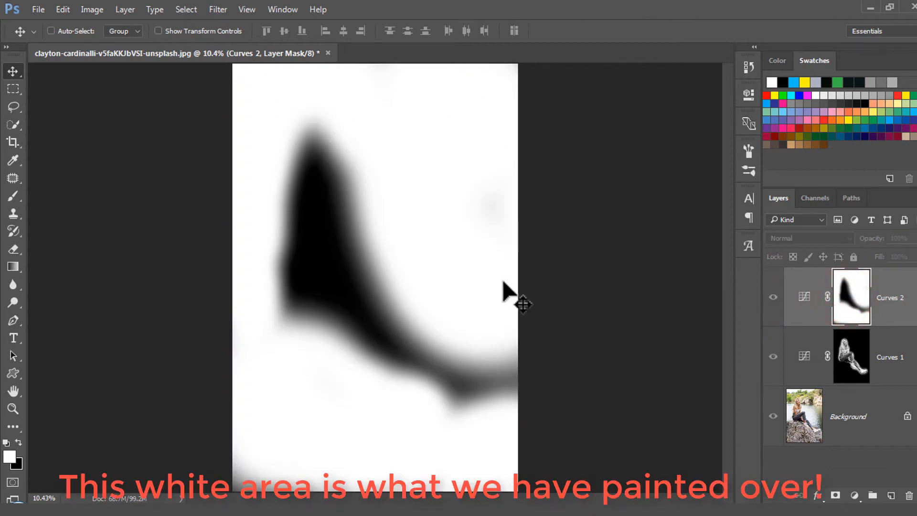
drag(244, 376, 267, 454)
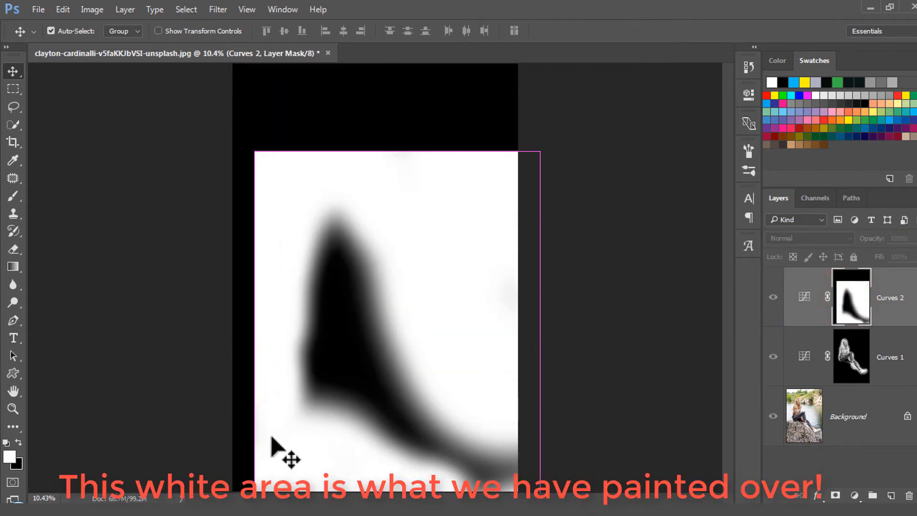
key(ctrl+z)
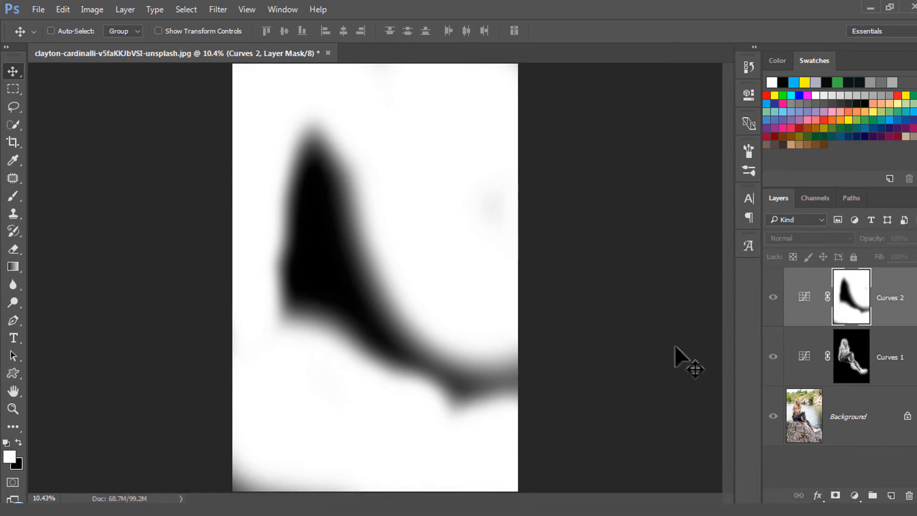
alt+click(858, 296)
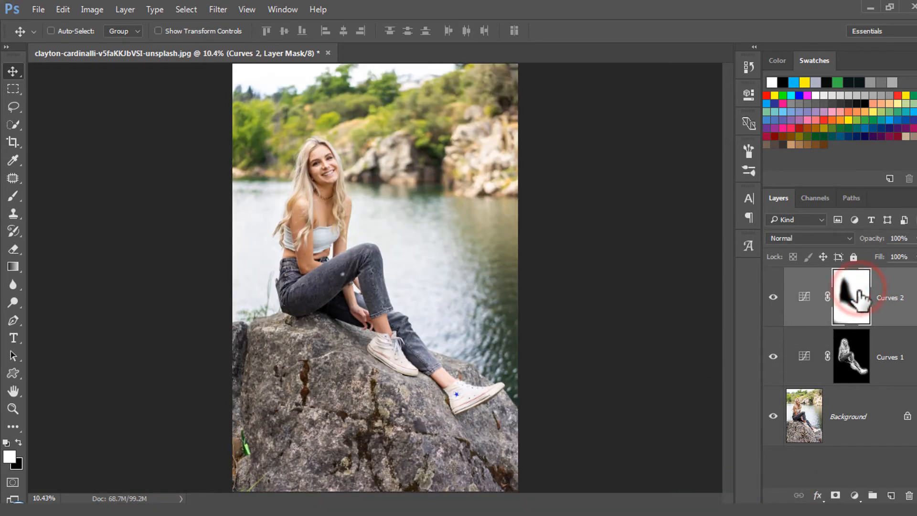
Step: Apply the merged image to the Curves 2 mask with Apply Image, using the inverted RGB channel, Multiply blending and 100% opacity
click(88, 10)
click(122, 203)
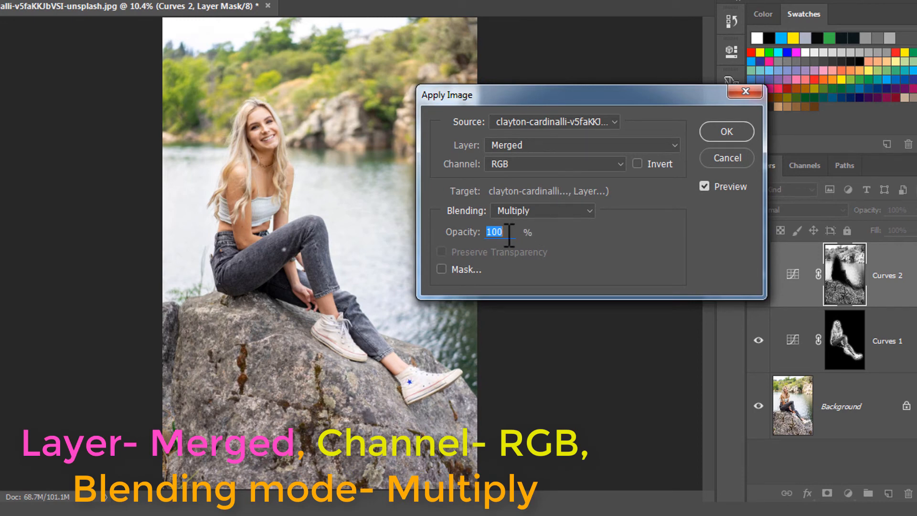
click(658, 164)
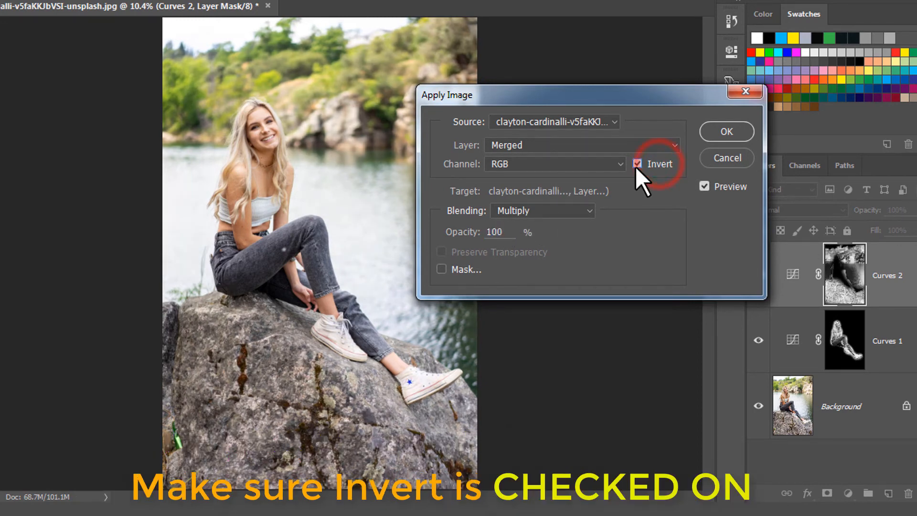
click(745, 132)
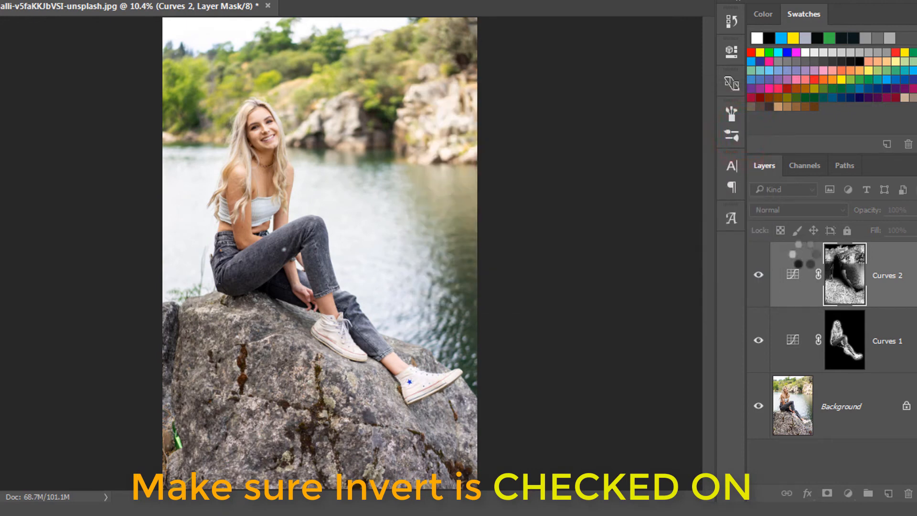
Step: Examine the refined Curves 2 mask on its own, return to the photo, and compare it with and without the layer
alt+click(833, 276)
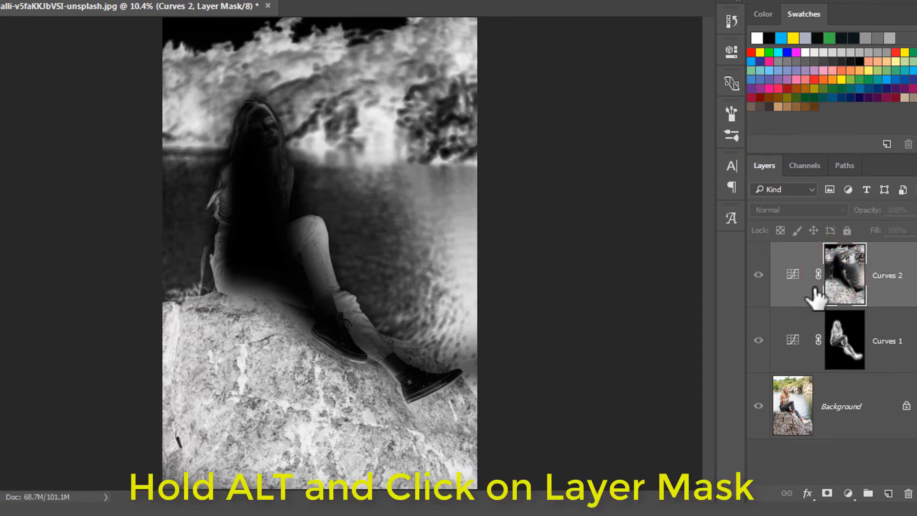
alt+click(846, 276)
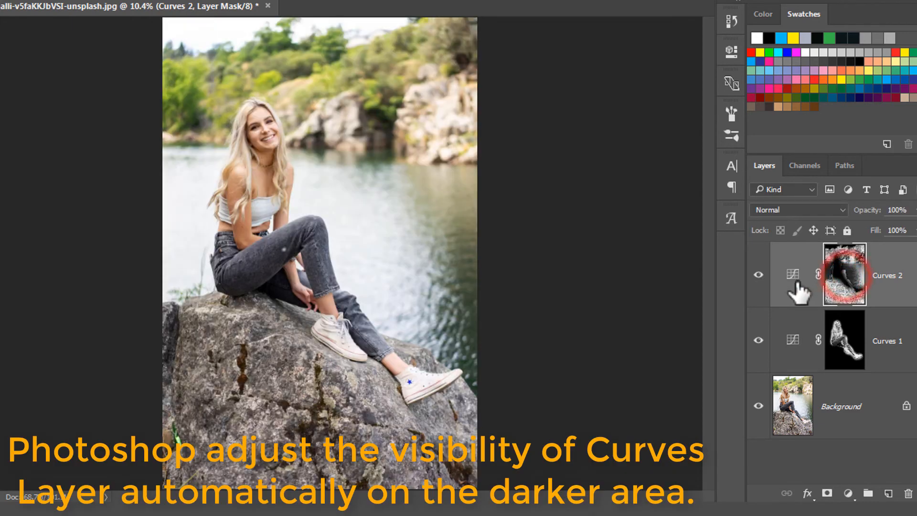
click(758, 275)
click(758, 276)
click(758, 275)
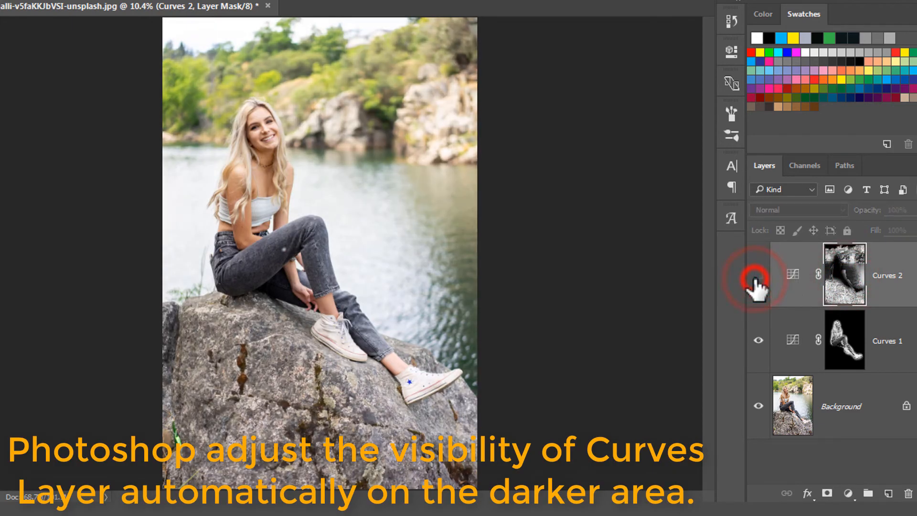
click(758, 276)
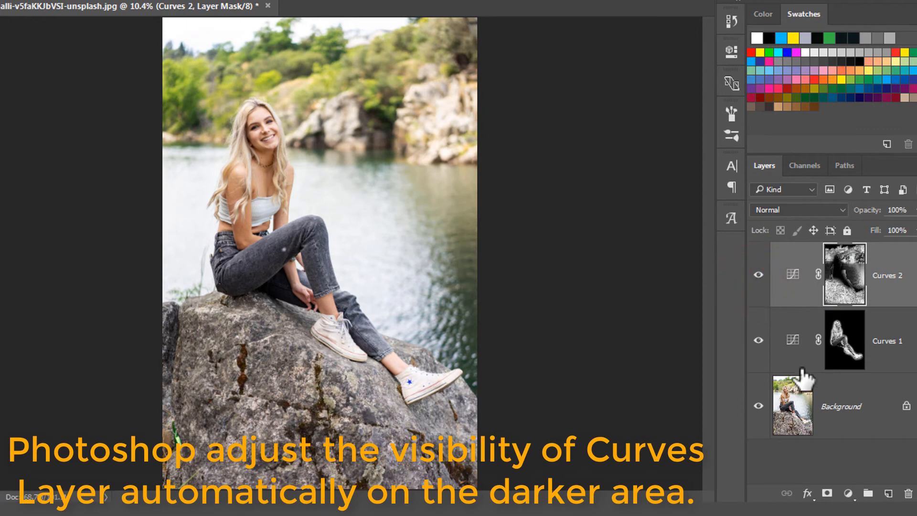
Step: Reshape the Curves 1 curve to brighten the woman, with one raised point in the upper midtones and another in the shadows
double_click(792, 340)
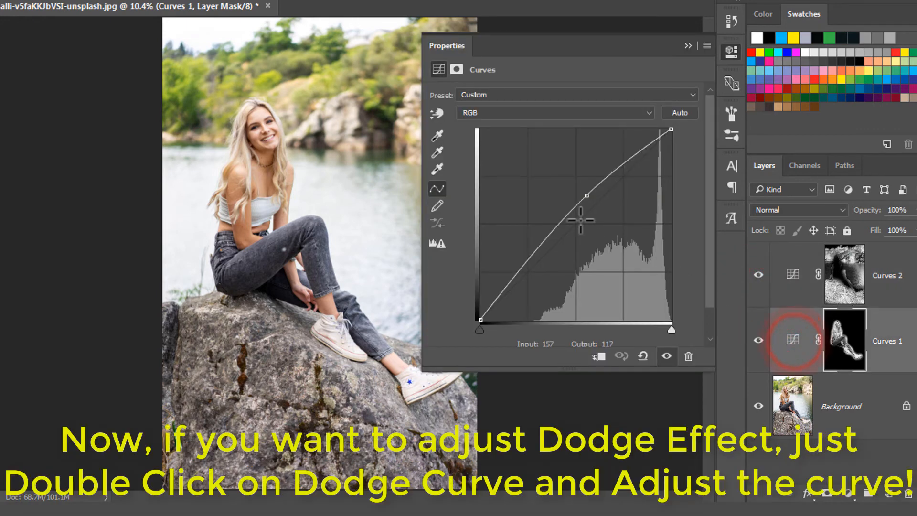
mouse_move(587, 199)
mouse_down()
mouse_move(570, 176)
mouse_move(642, 149)
mouse_move(635, 143)
mouse_up()
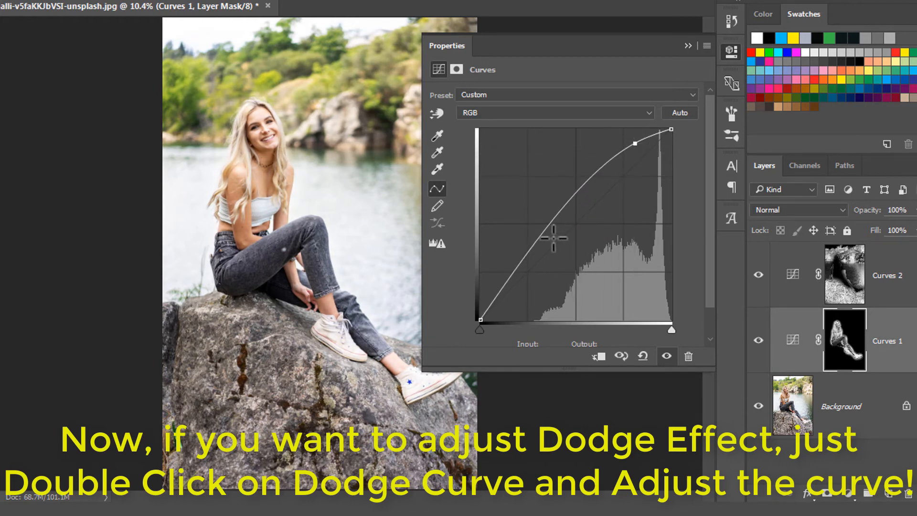
mouse_move(539, 239)
mouse_down()
mouse_move(557, 256)
mouse_move(540, 247)
mouse_up()
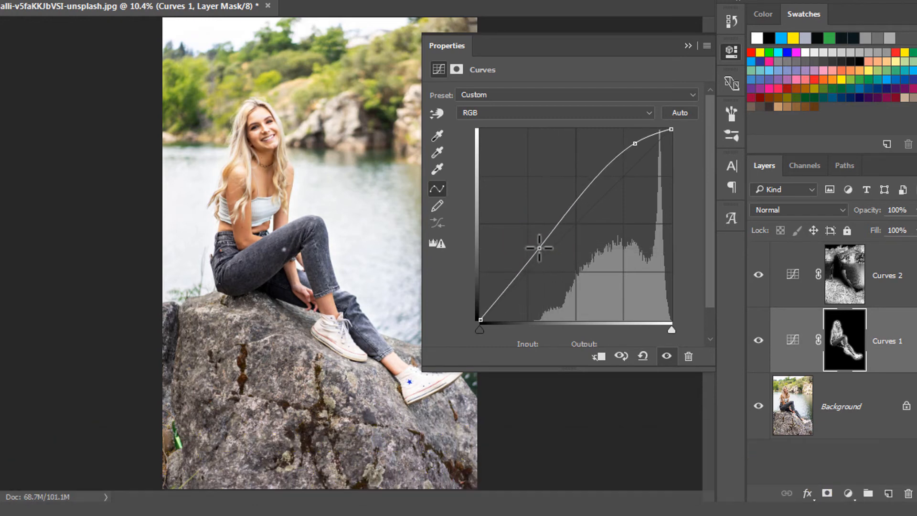
drag(636, 143, 607, 176)
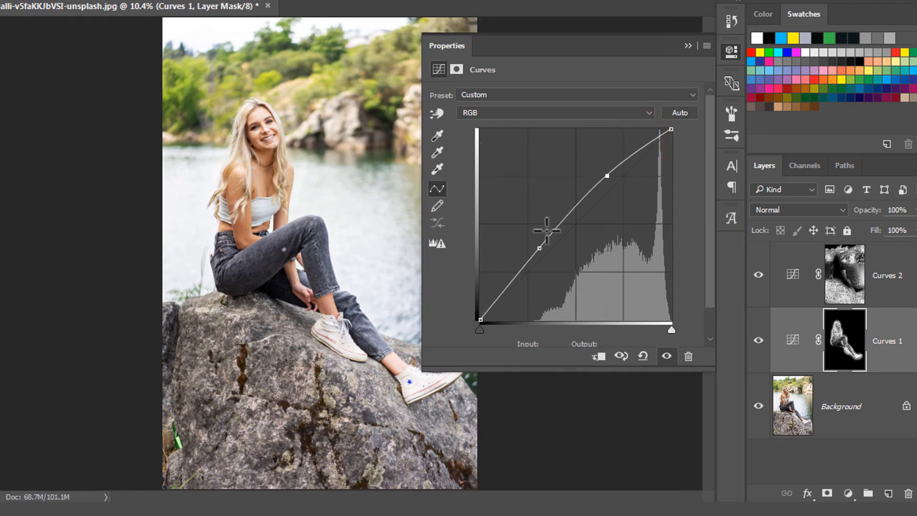
click(540, 247)
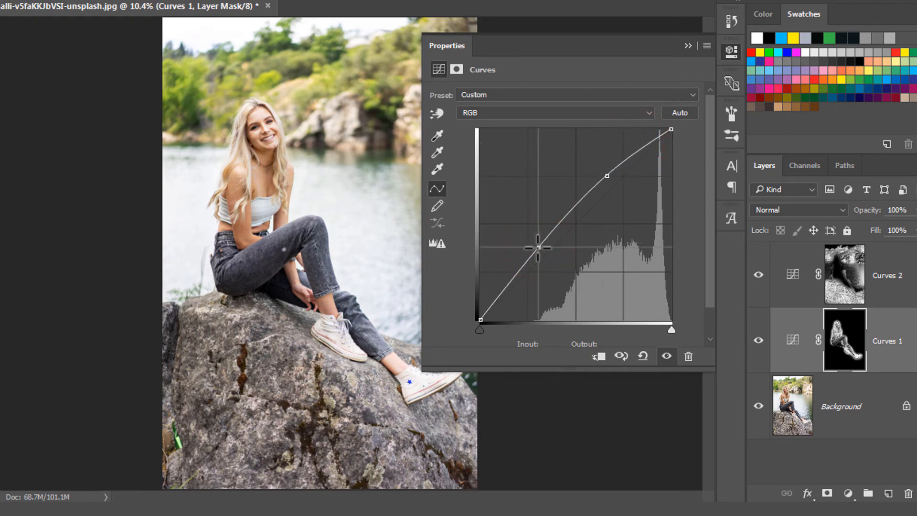
drag(531, 243, 527, 241)
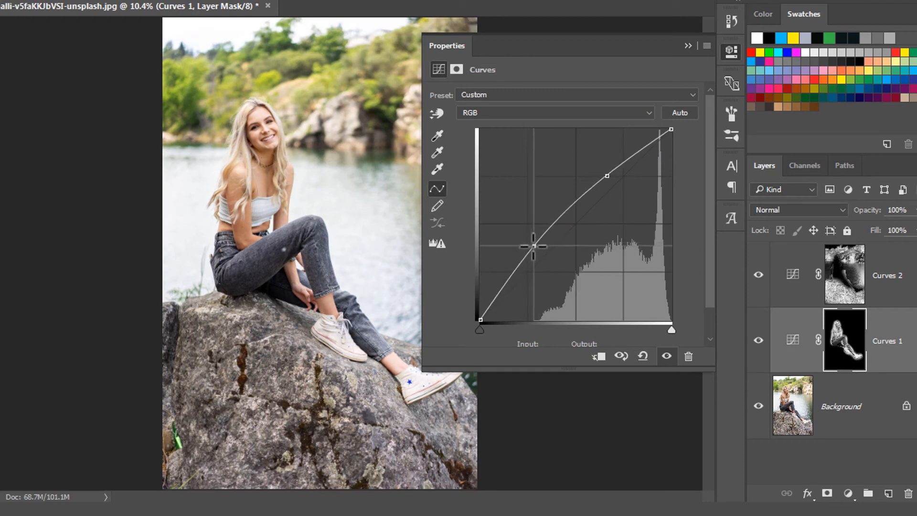
click(683, 46)
Step: Reshape the Curves 2 curve for a stronger burn, pulling its point down into the shadows and adding a slightly lowered point in the highlights
double_click(791, 274)
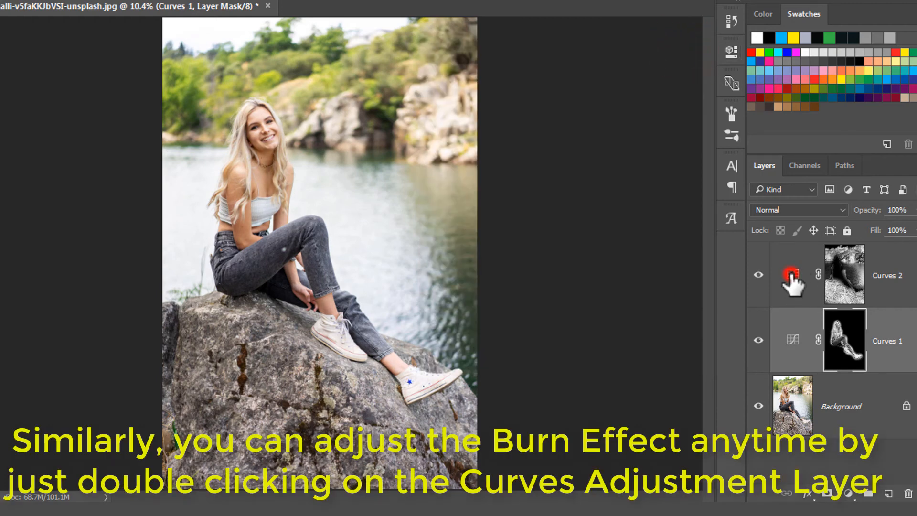
mouse_move(587, 234)
mouse_down()
mouse_move(606, 259)
mouse_move(579, 238)
mouse_move(547, 273)
mouse_up()
click(615, 190)
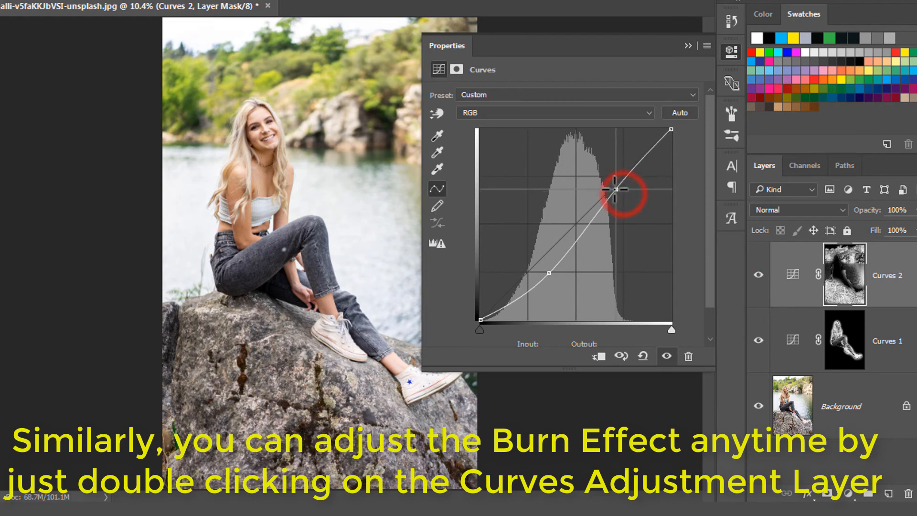
mouse_move(615, 189)
mouse_down()
mouse_move(642, 206)
mouse_move(614, 194)
mouse_up()
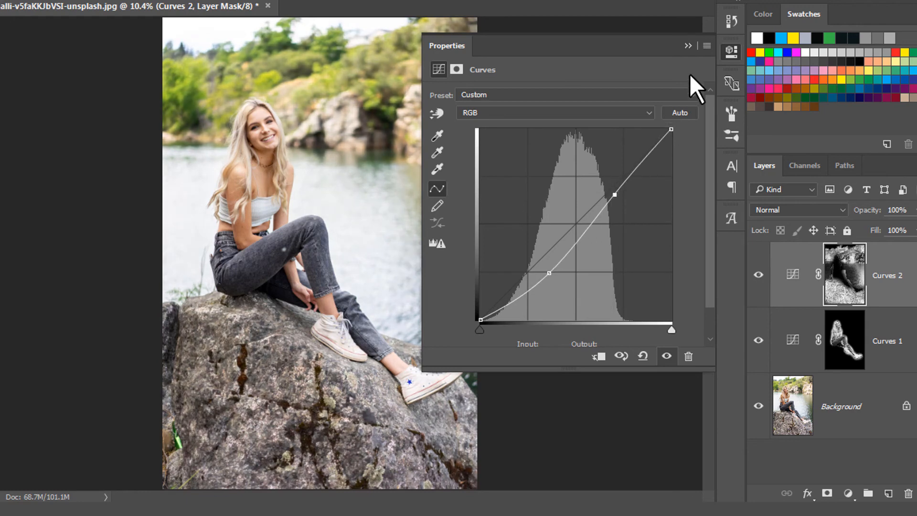
click(688, 45)
Step: Compare the photo with and without the readjusted Curves 2 burn effect
click(758, 275)
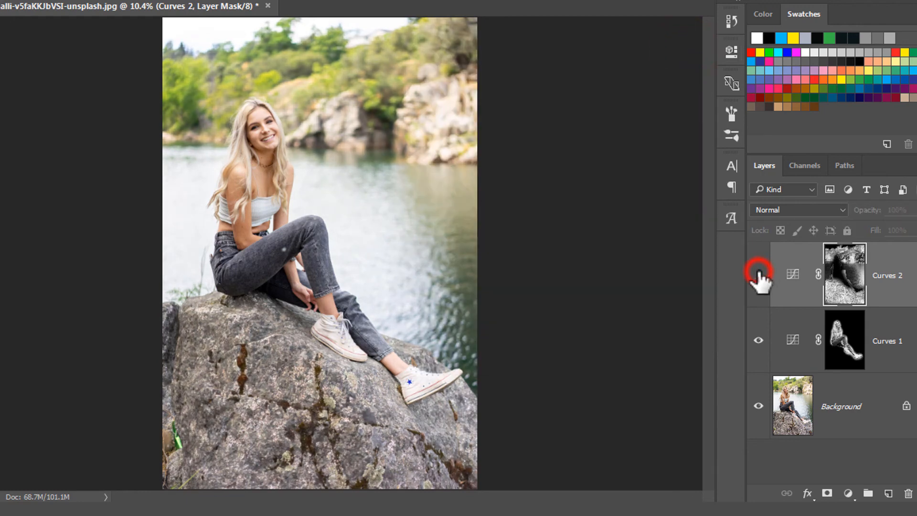
click(758, 274)
click(758, 274)
click(758, 274)
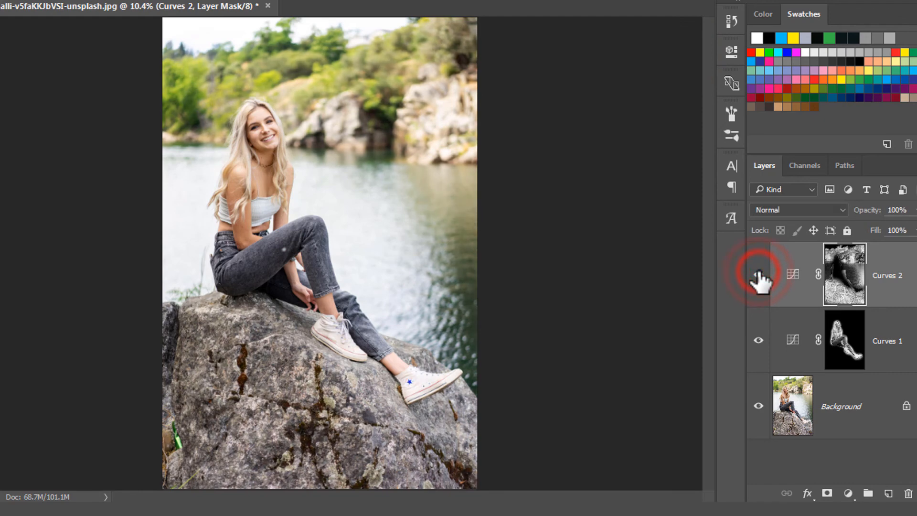
Step: Group the Curves 1 and Curves 2 layers, and compare the photo before and after by toggling the group's visibility
shift+click(897, 340)
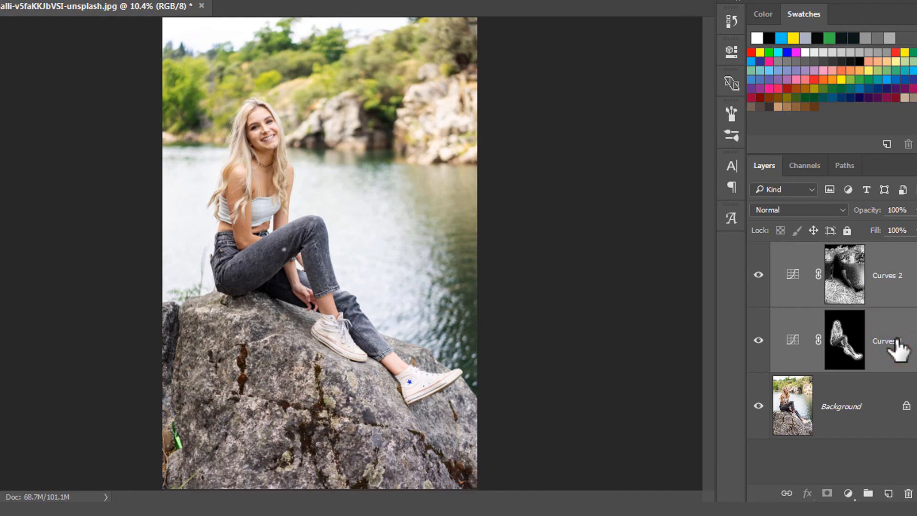
key(ctrl+g)
click(754, 250)
click(753, 250)
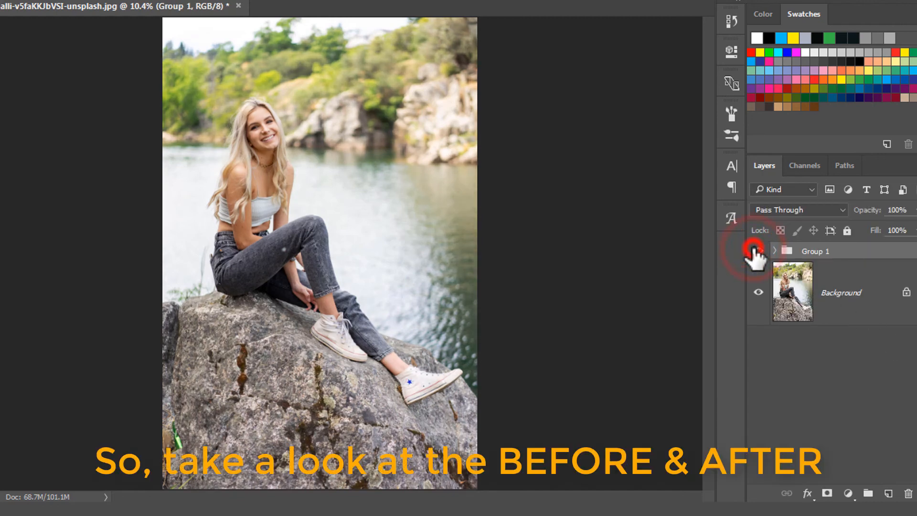
click(754, 250)
click(753, 251)
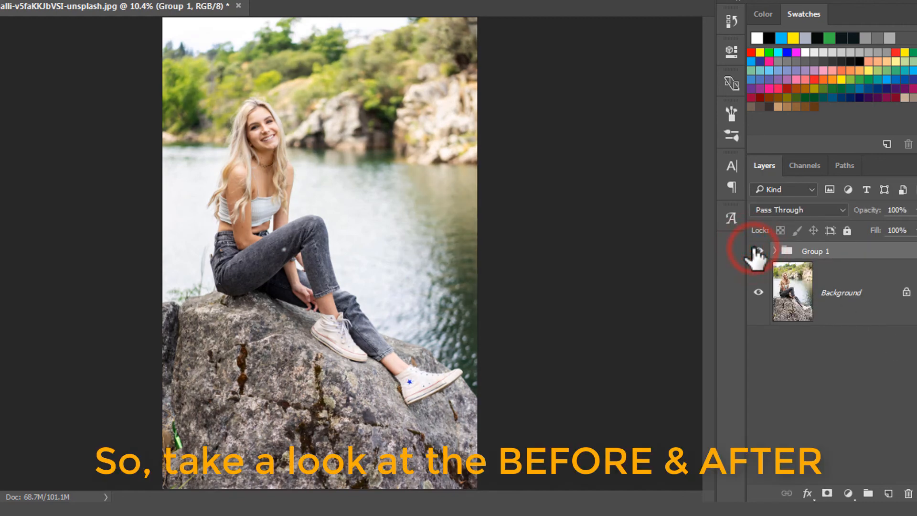